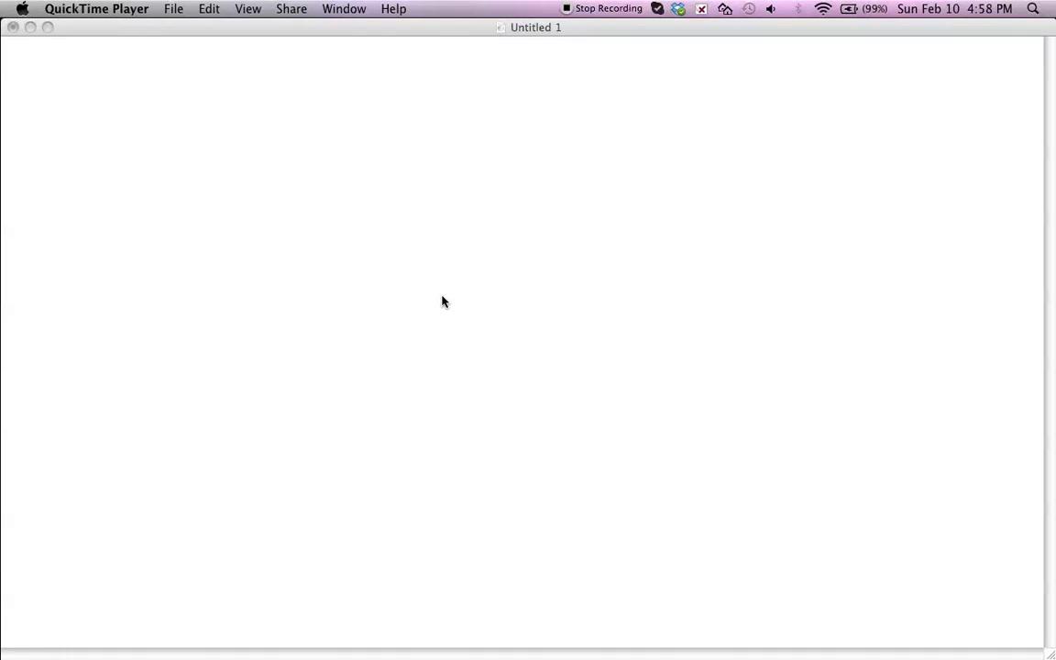
Draw a circle in the blank Sketchpad sketch and move its radius point directly left of the center, level with it.
click(147, 55)
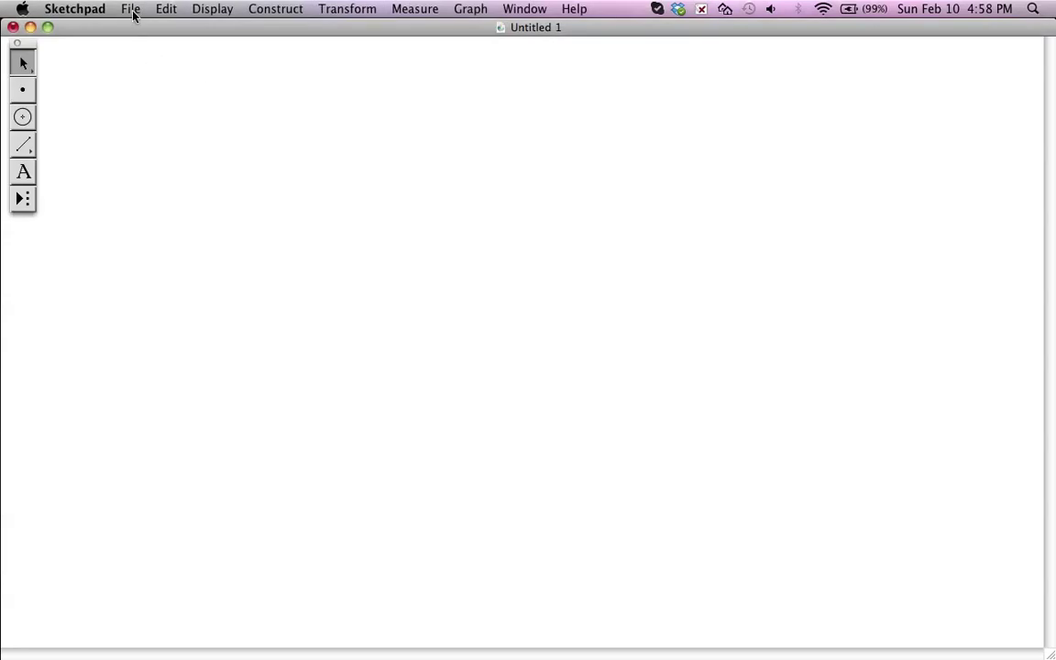
click(23, 117)
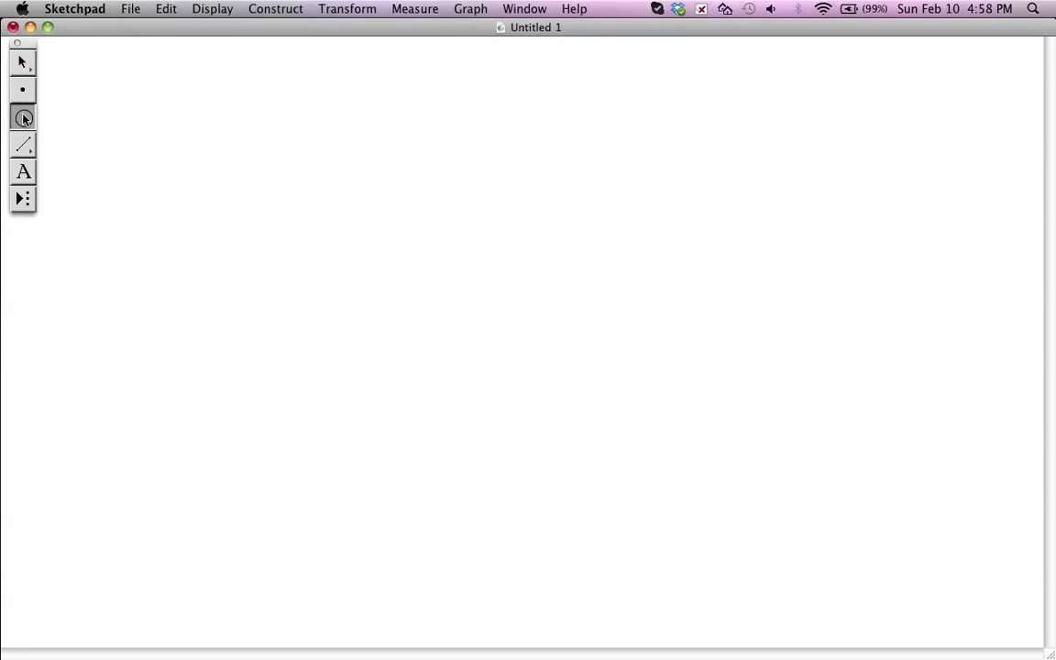
drag(370, 290, 314, 226)
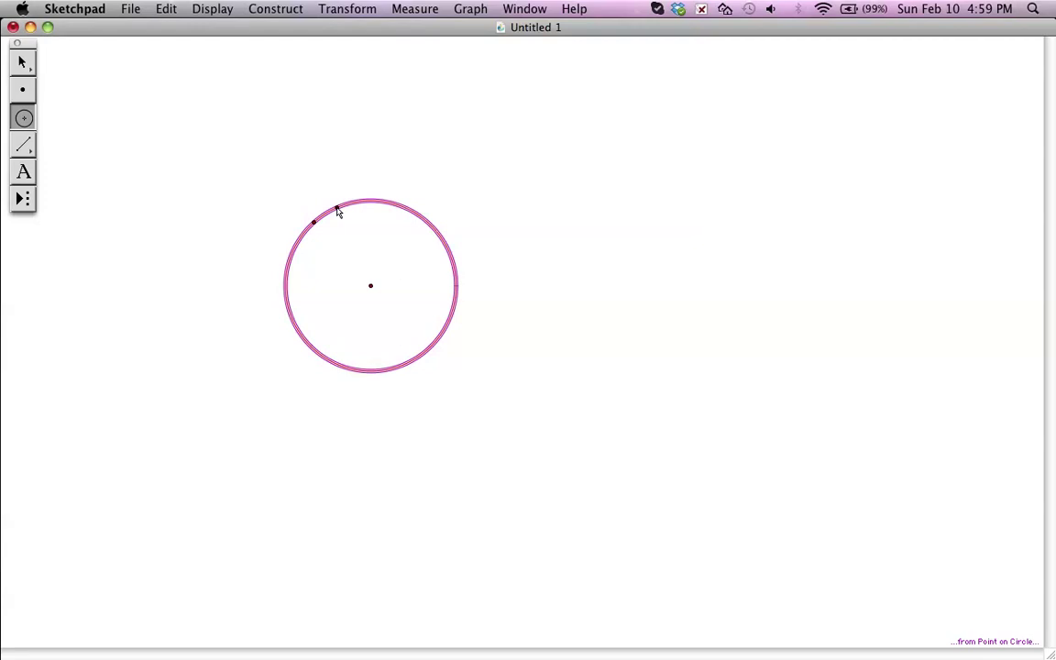
click(24, 63)
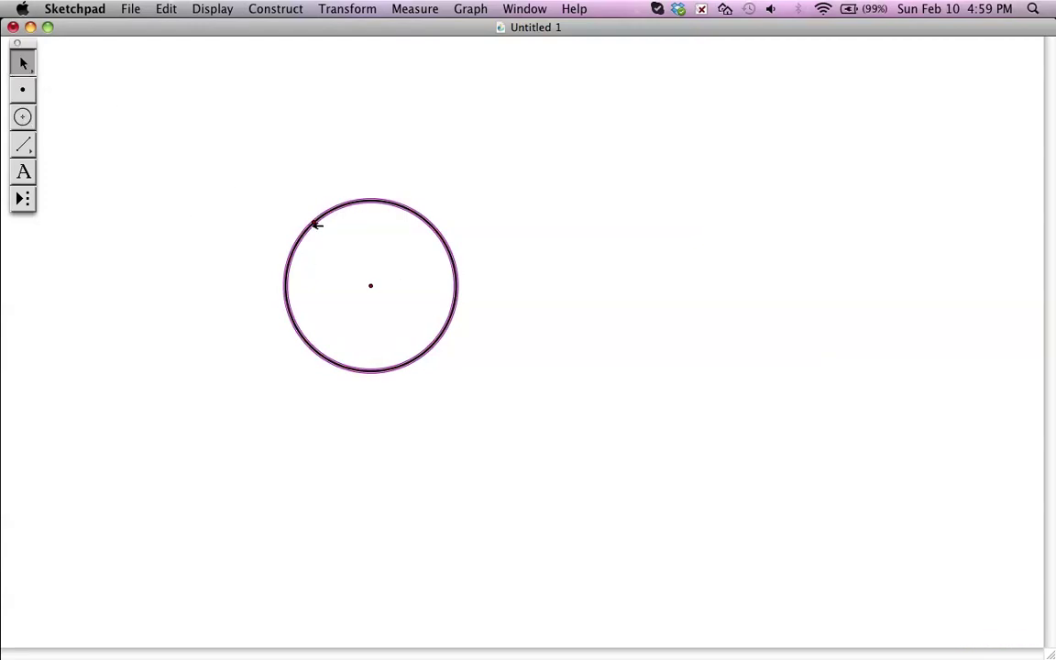
drag(313, 220, 283, 285)
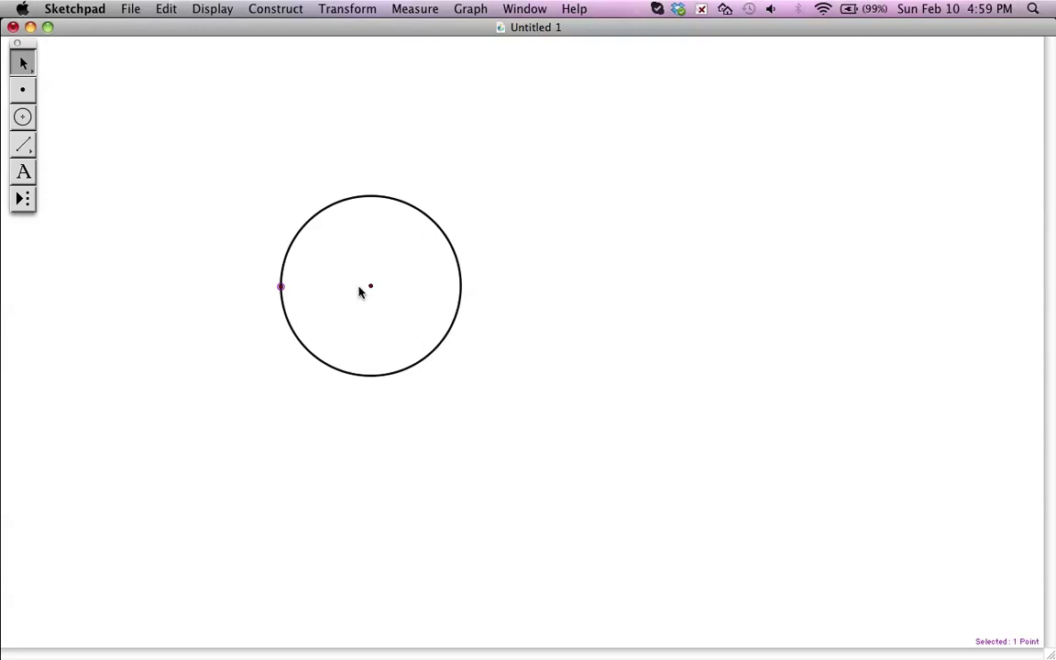
Construct a line through the circle's center and radius point, plus a perpendicular line to it through the center.
click(210, 9)
mouse_move(275, 9)
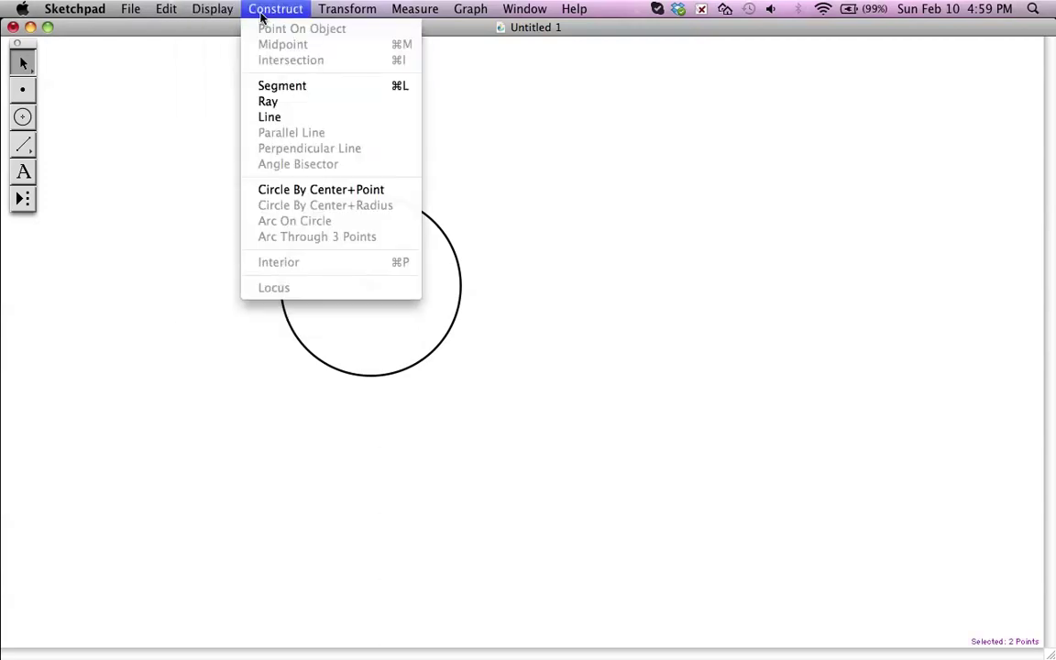
click(270, 116)
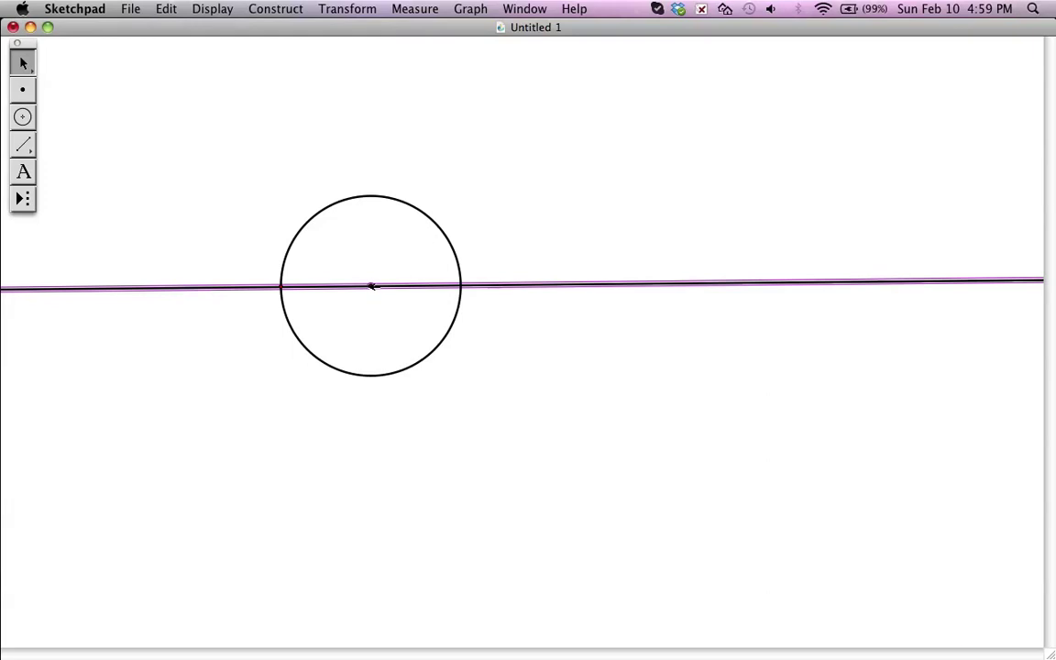
click(367, 286)
click(275, 8)
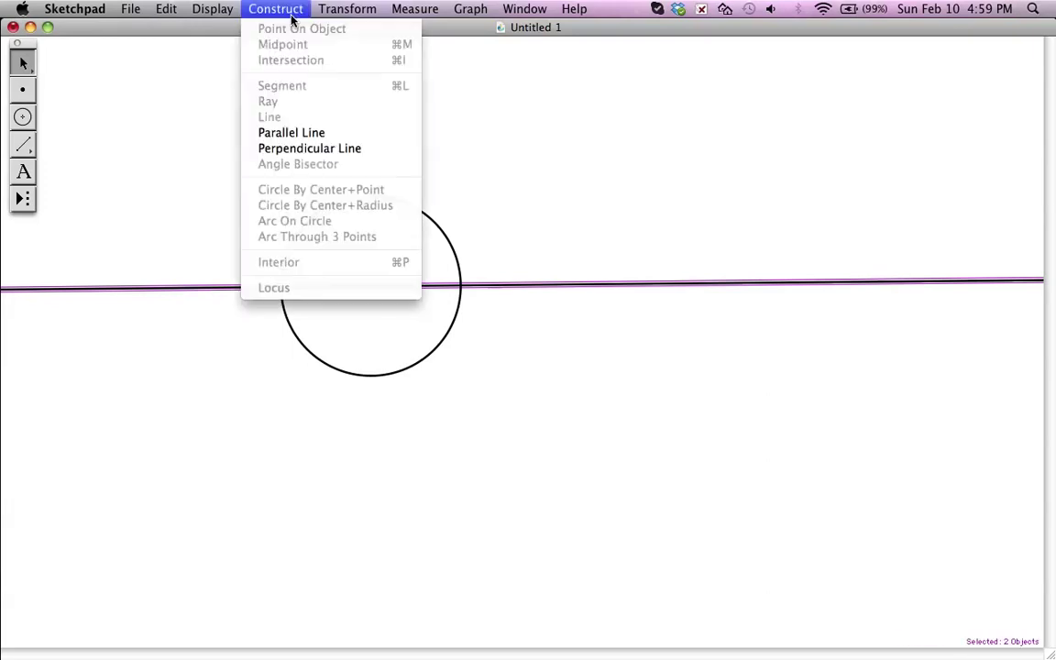
click(309, 148)
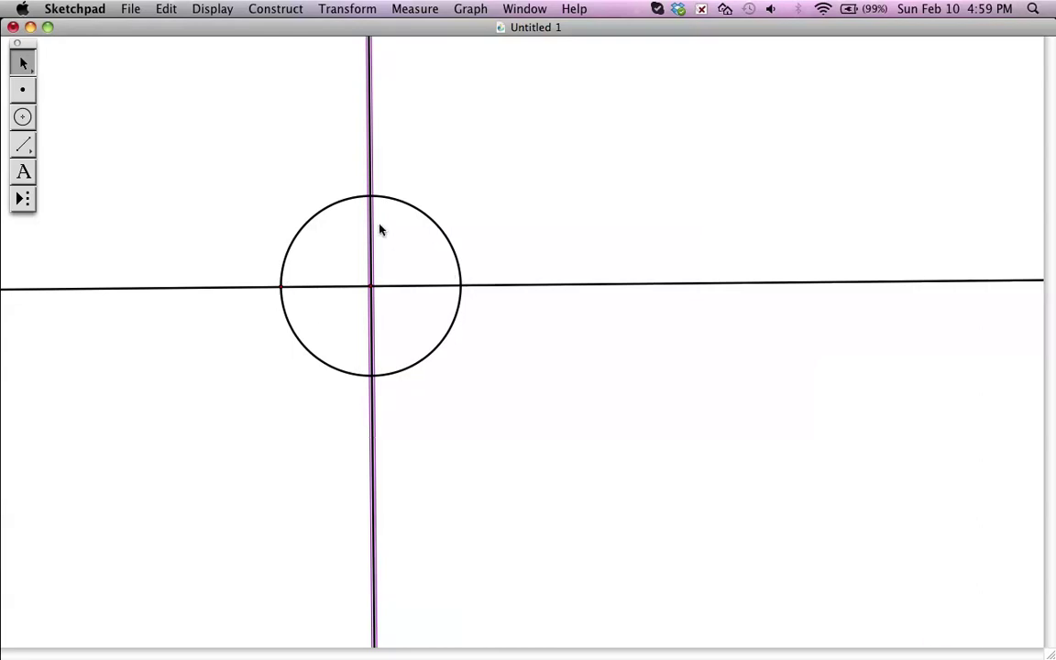
Place points at the three remaining intersections of the circle with the two perpendicular lines.
click(25, 96)
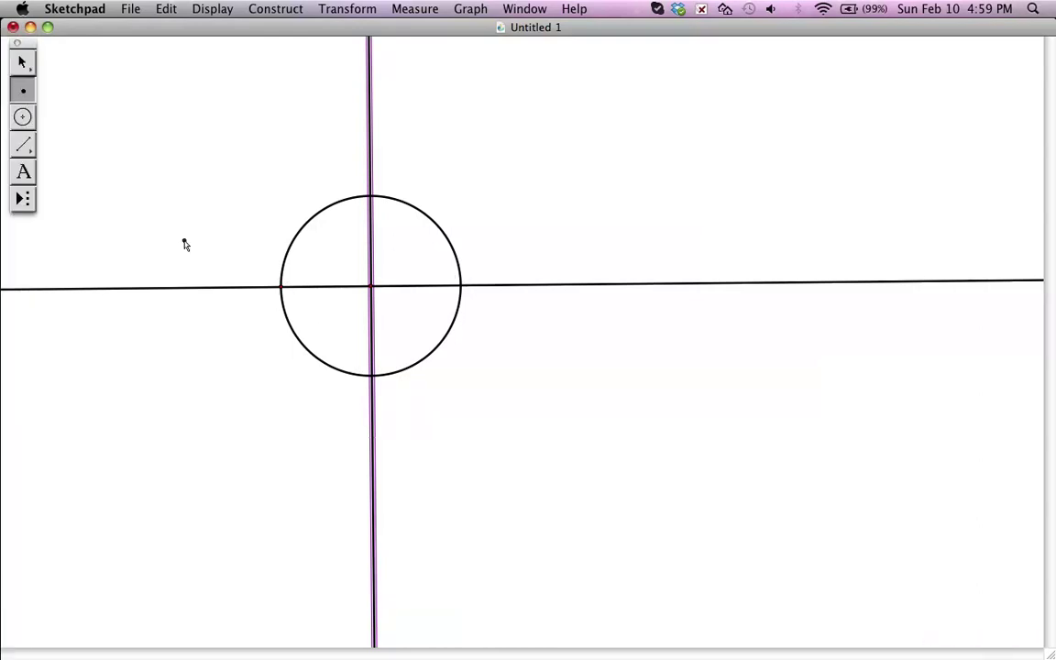
click(370, 198)
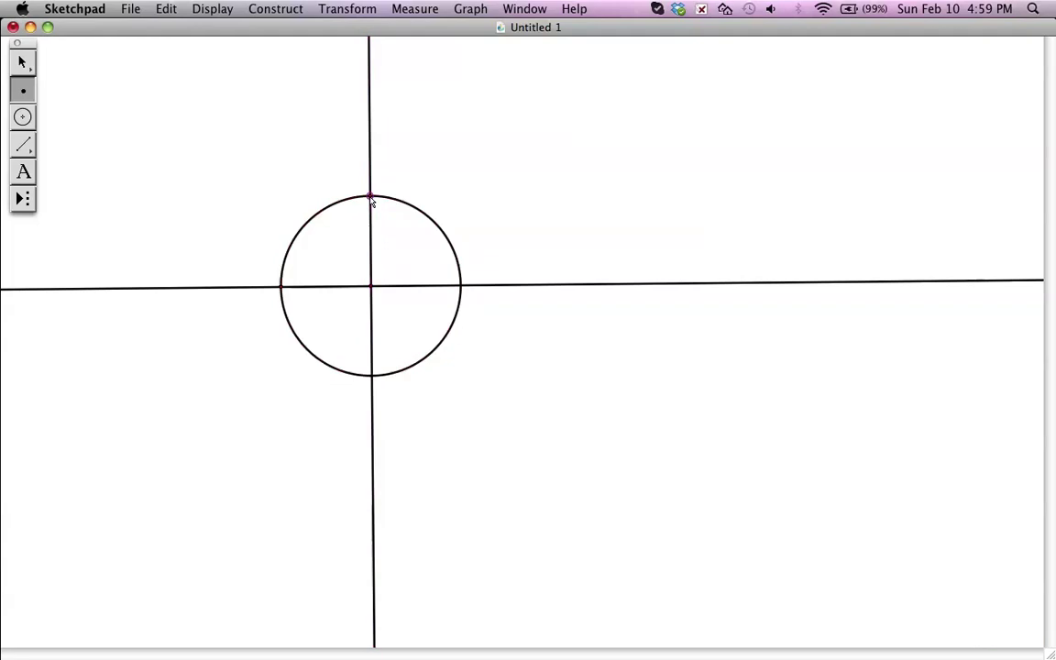
click(460, 287)
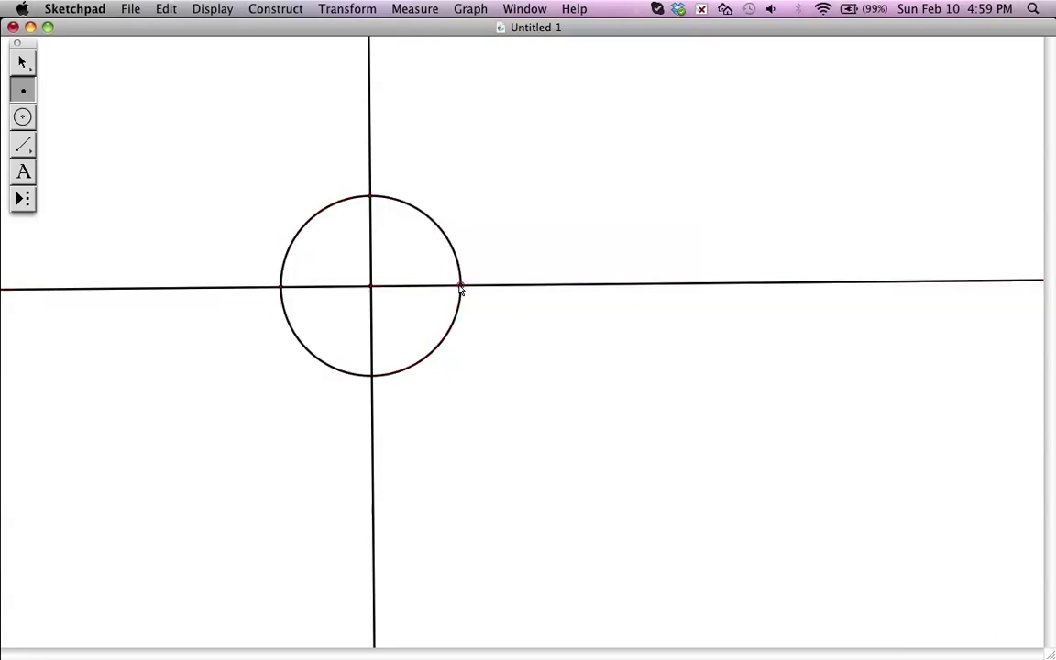
click(372, 375)
Construct segments joining the four points on the circle in order to form an inscribed square.
click(23, 63)
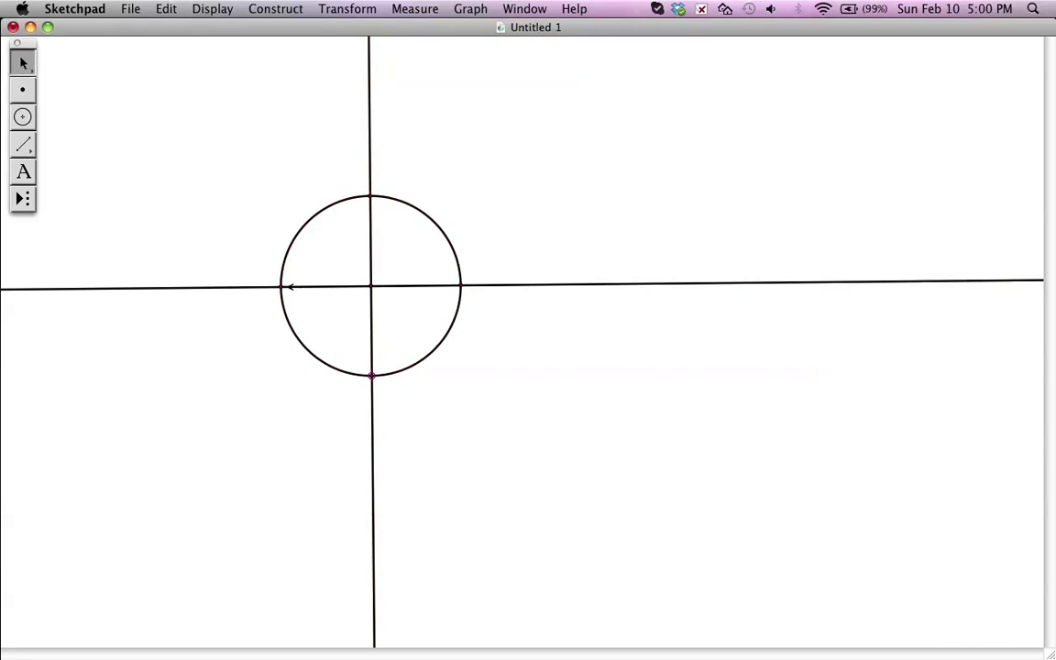
click(281, 287)
click(371, 198)
click(275, 10)
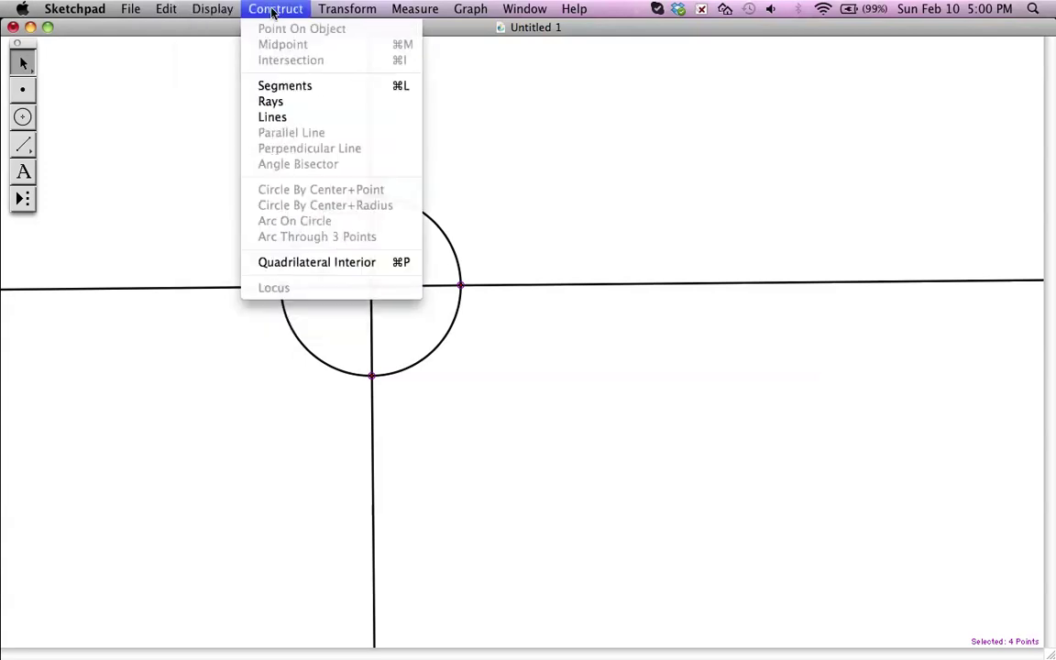
click(297, 96)
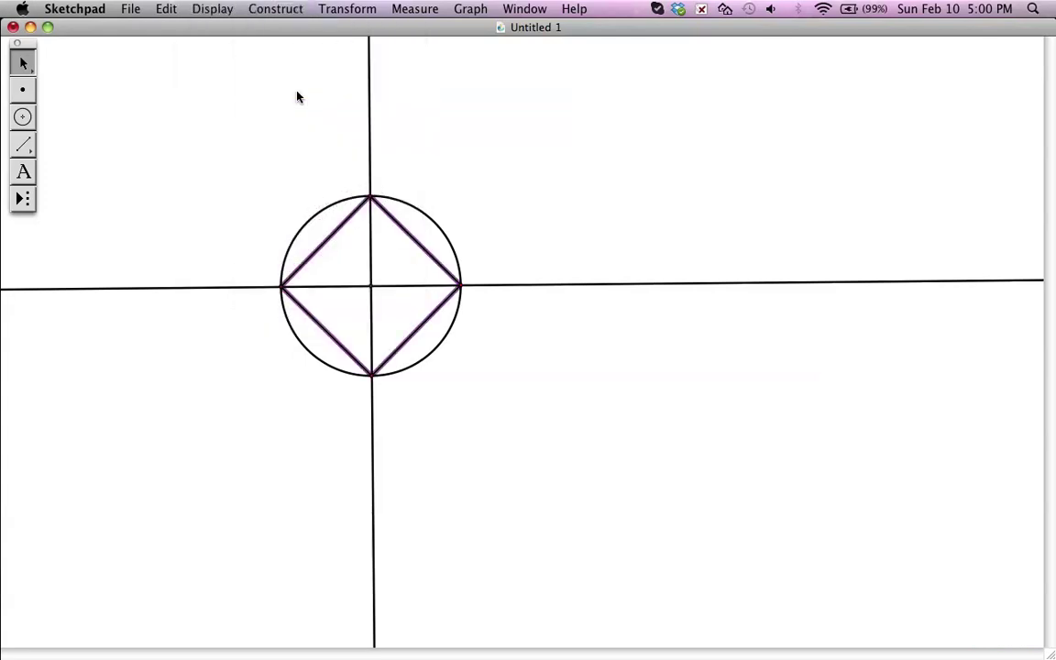
Hide the circle and the two perpendicular lines, keeping the square and its points.
click(224, 287)
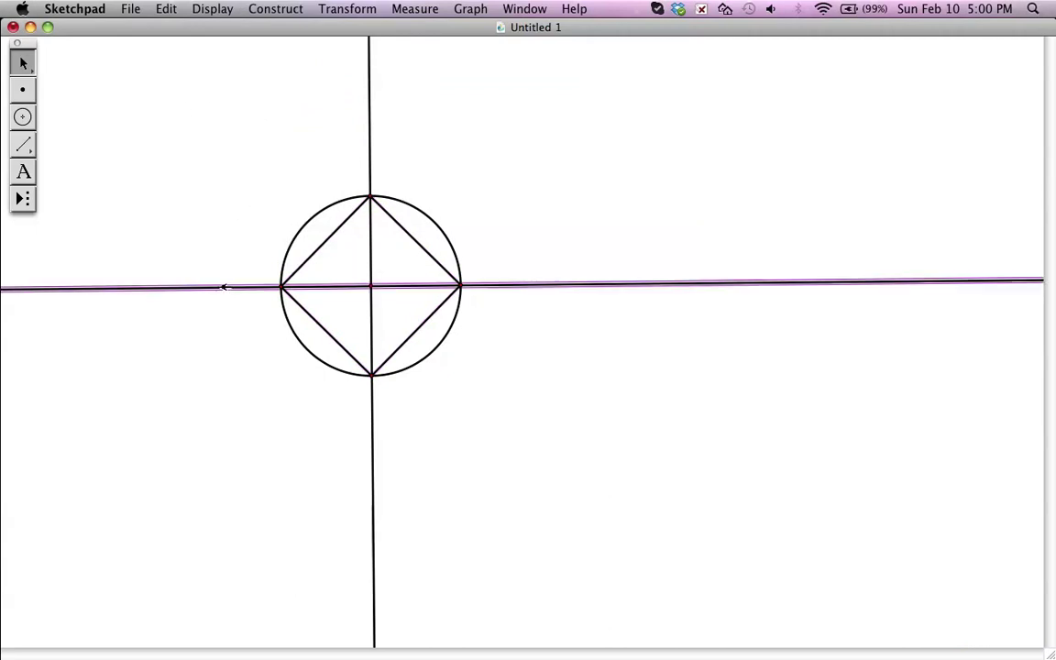
click(370, 123)
click(323, 210)
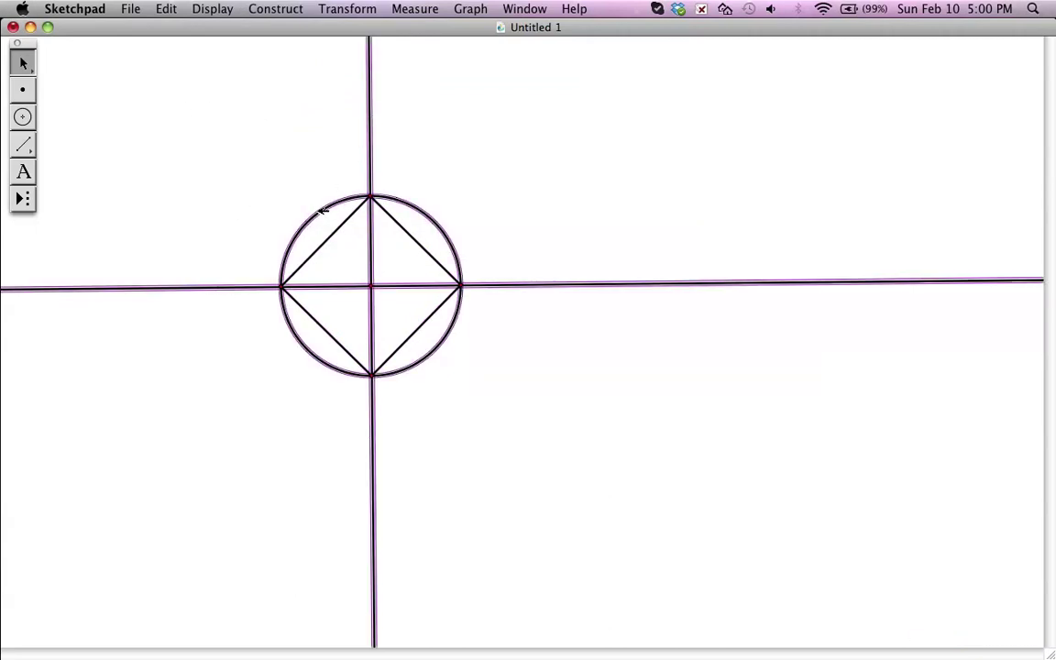
click(280, 9)
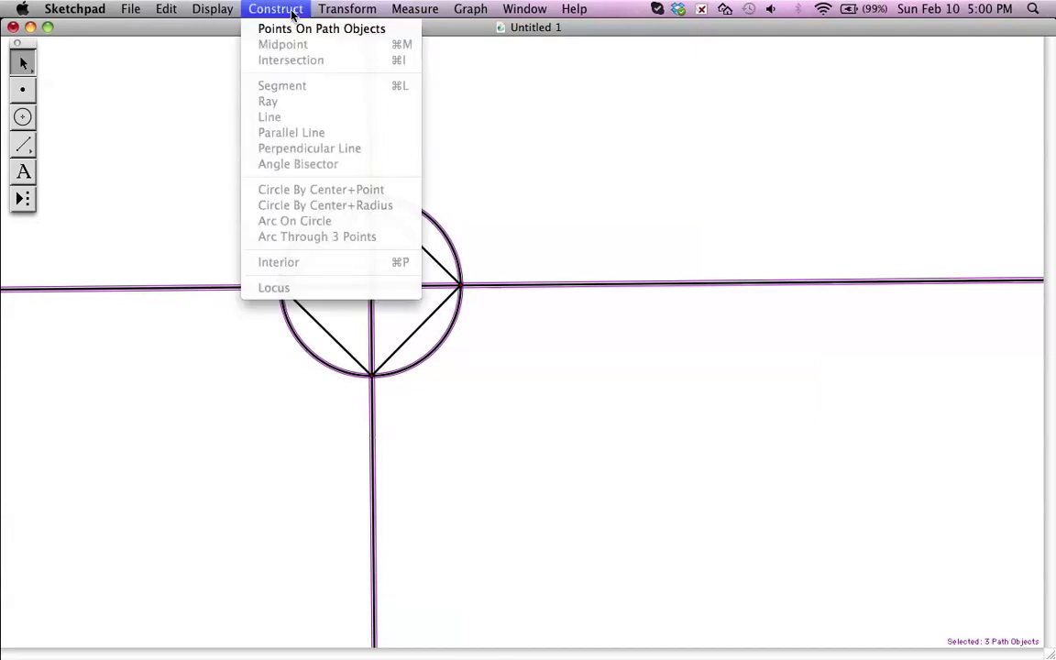
mouse_move(218, 11)
mouse_move(330, 20)
mouse_move(170, 19)
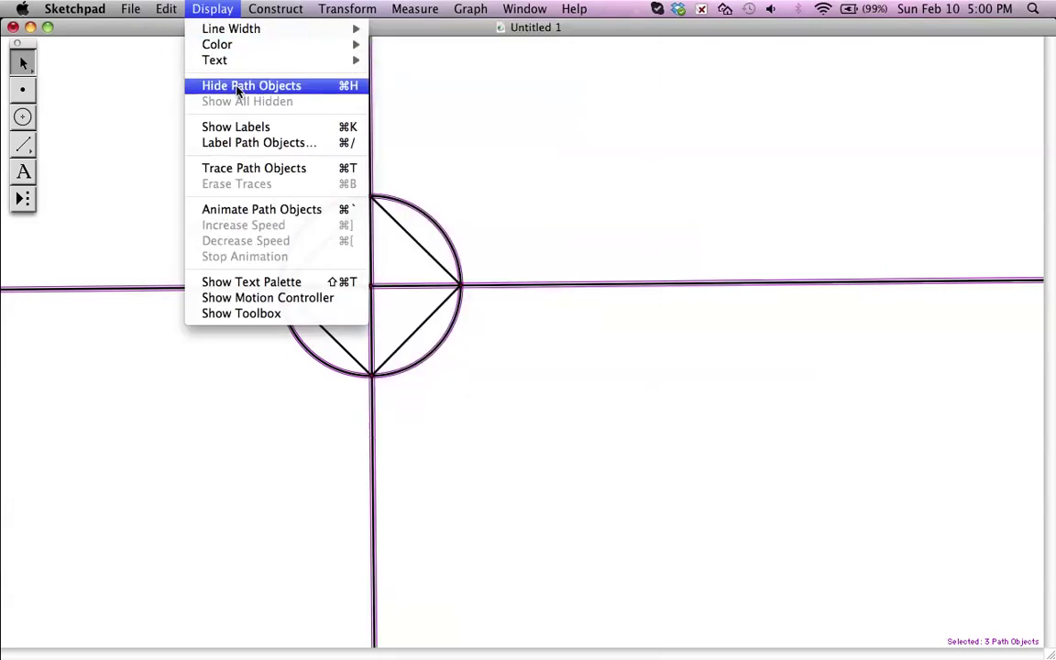
click(236, 86)
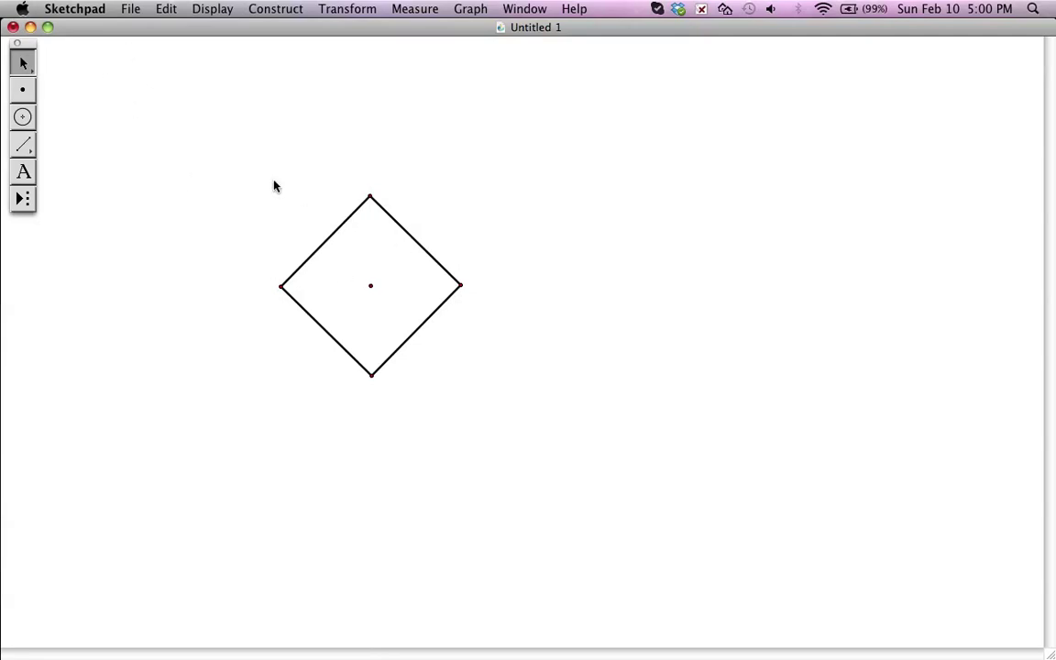
Mark the square's middle point as the center of rotation and rotate the whole square by a fixed angle of 45° about it.
drag(258, 172, 481, 336)
click(420, 170)
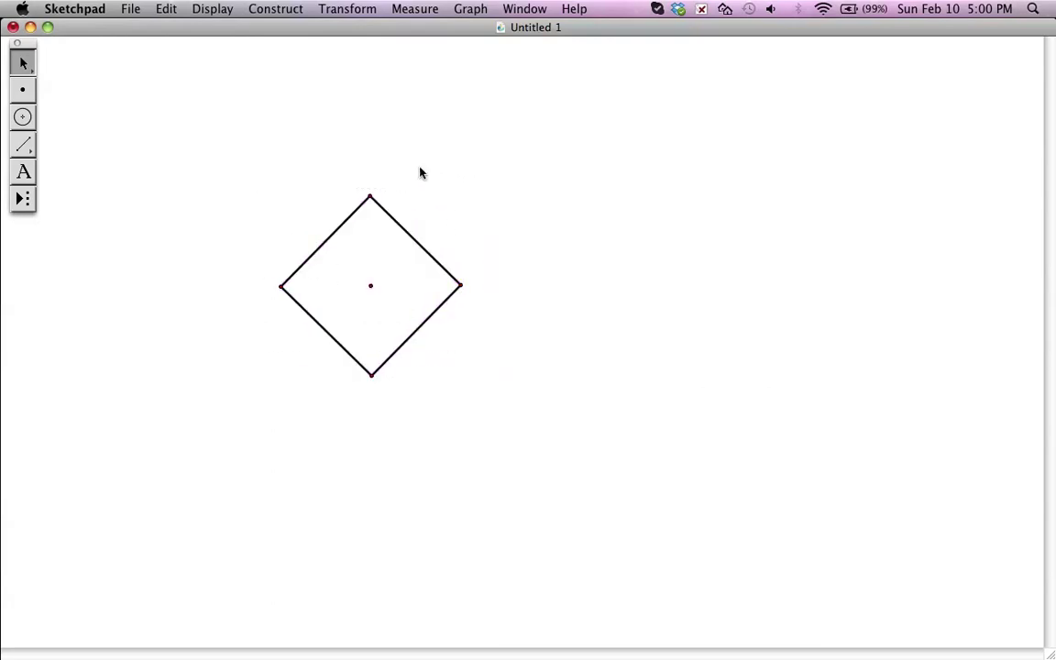
click(372, 286)
key(Escape)
drag(246, 179, 509, 432)
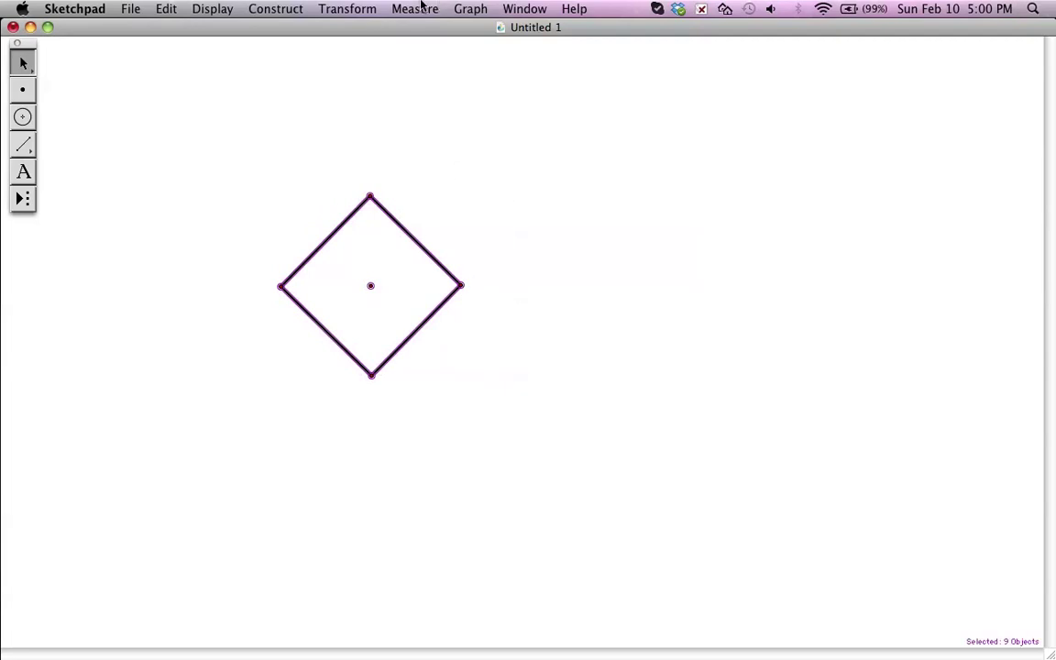
click(359, 11)
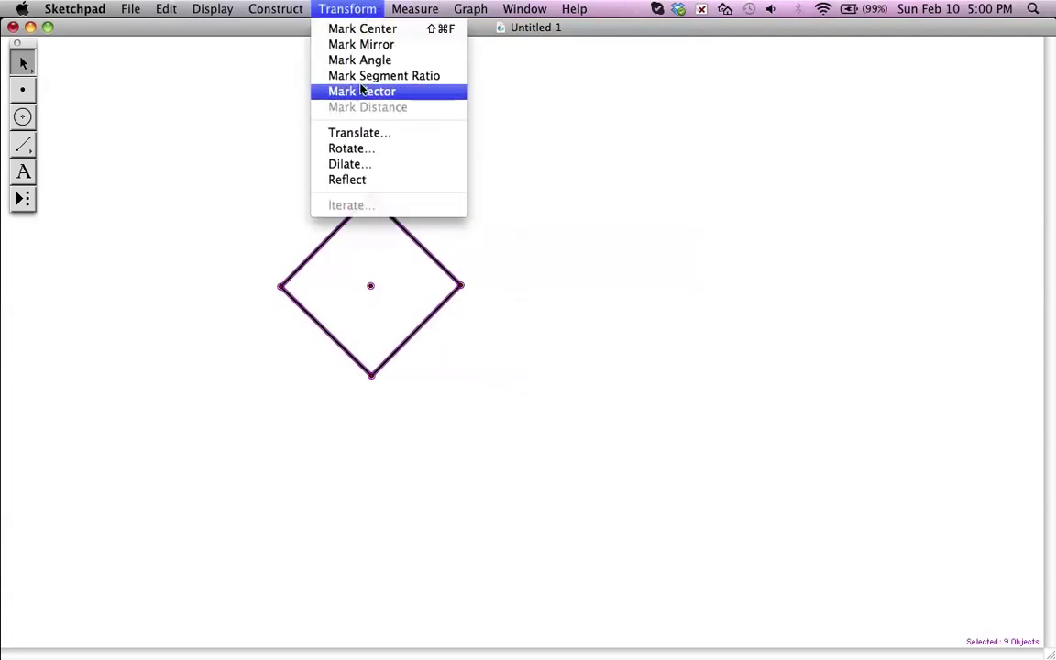
click(355, 148)
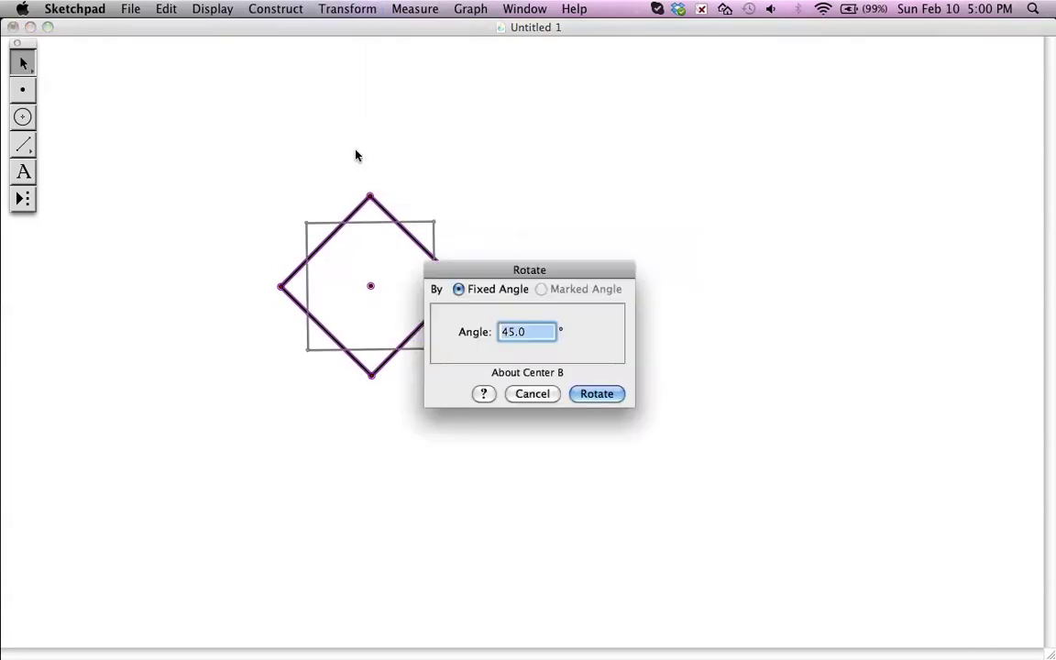
click(604, 398)
click(266, 154)
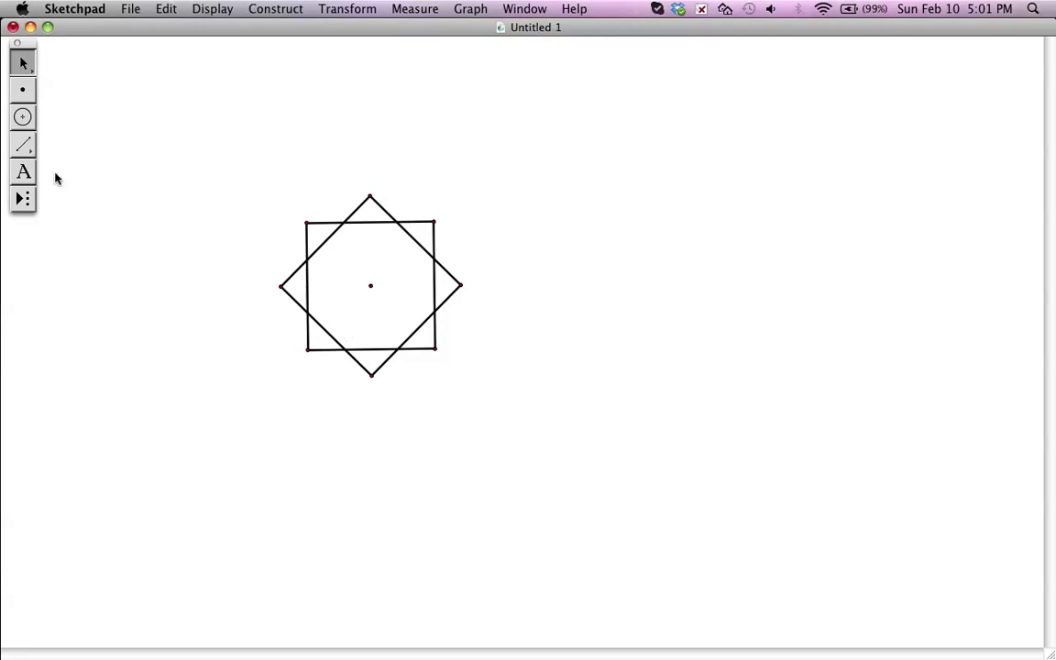
Place points at all eight intersections between the sides of the original and rotated squares.
click(23, 93)
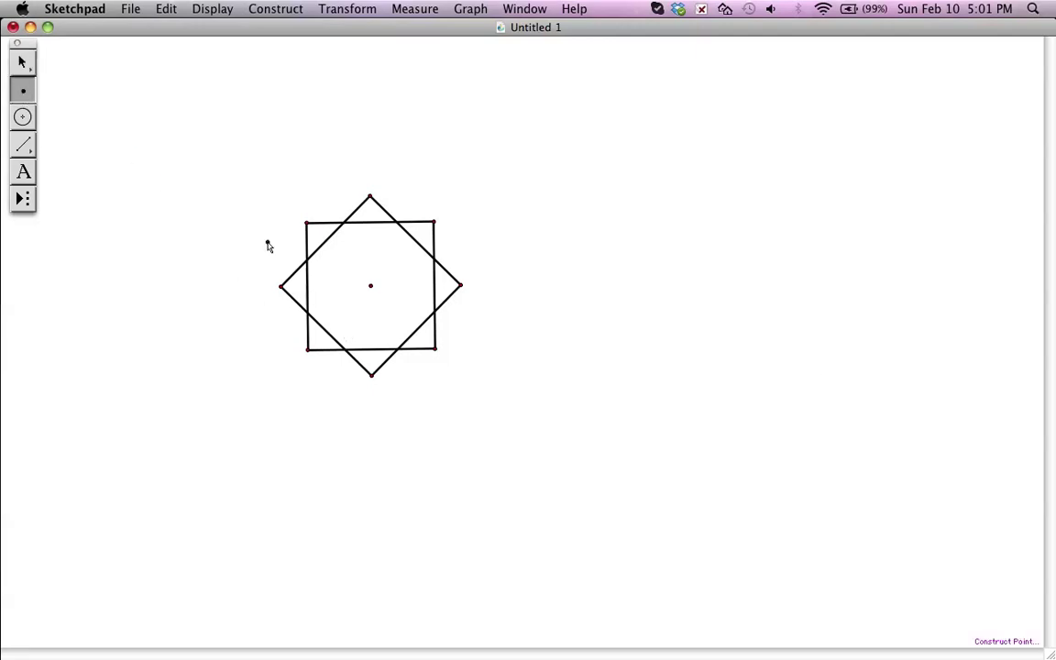
click(307, 261)
click(343, 222)
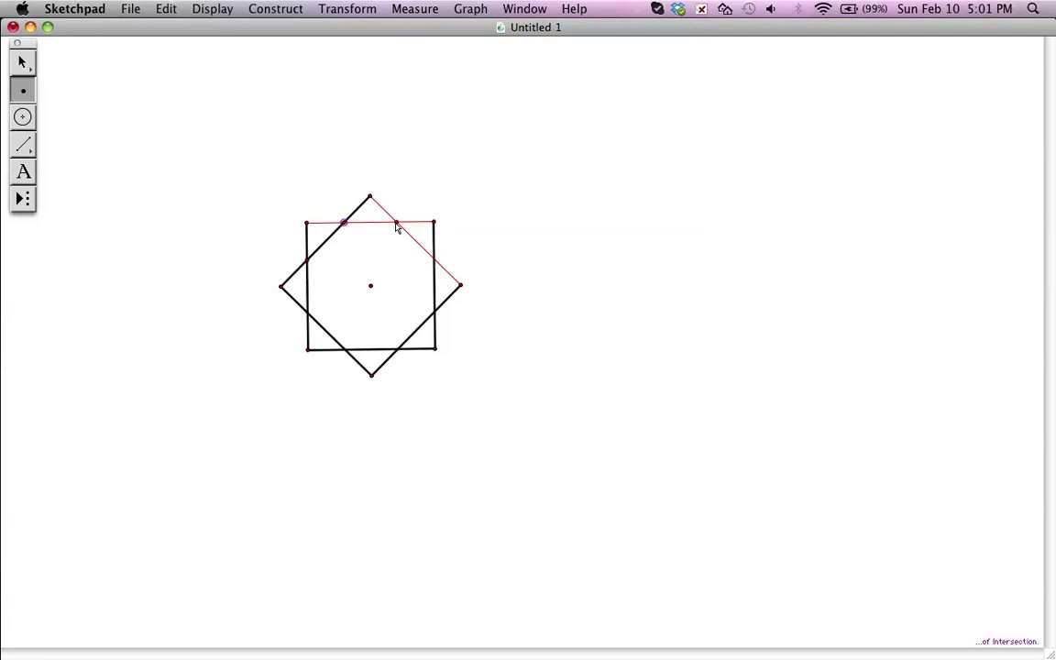
click(396, 224)
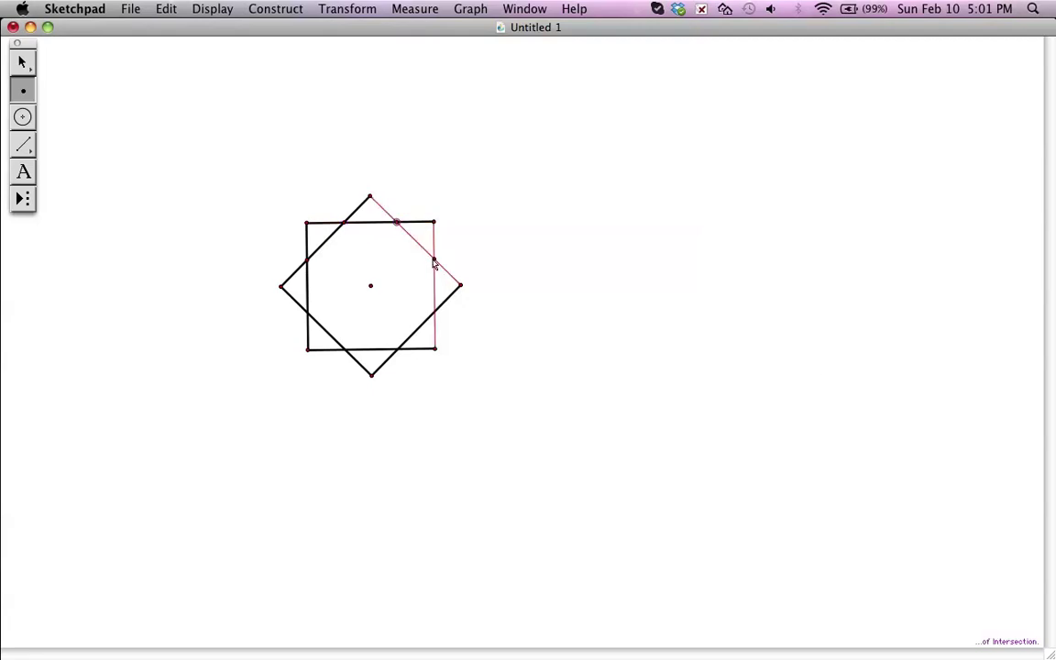
click(433, 259)
click(433, 314)
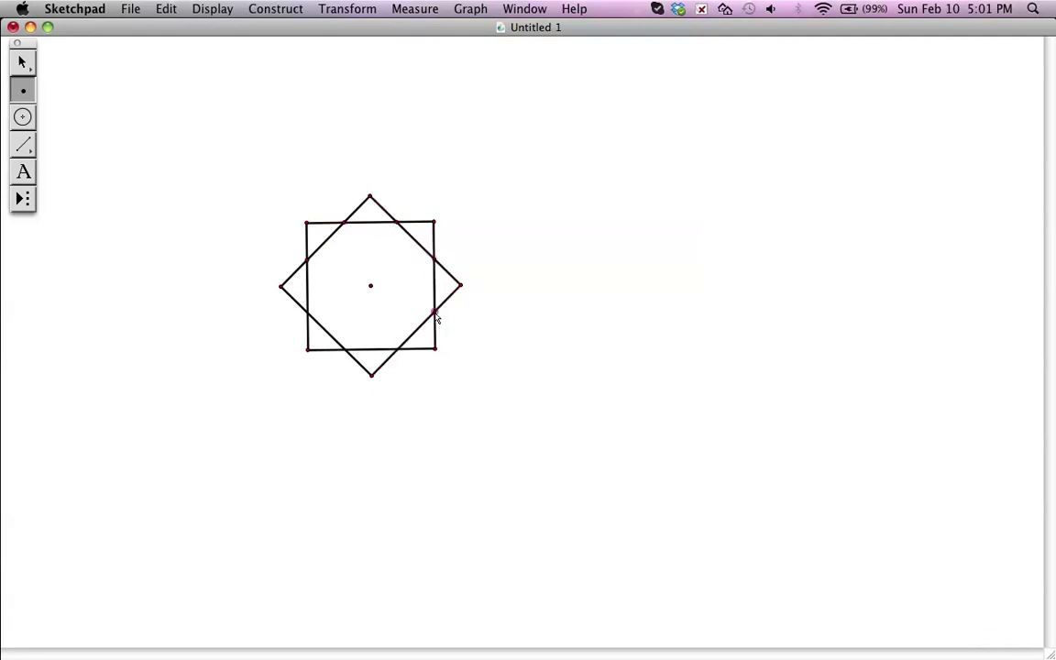
click(398, 350)
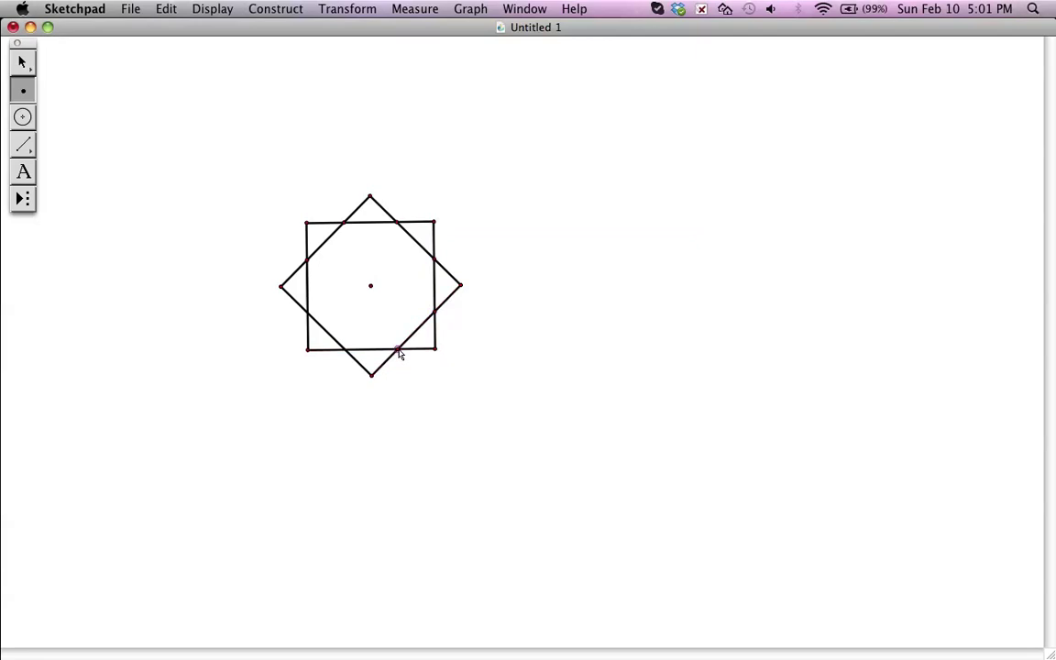
click(345, 350)
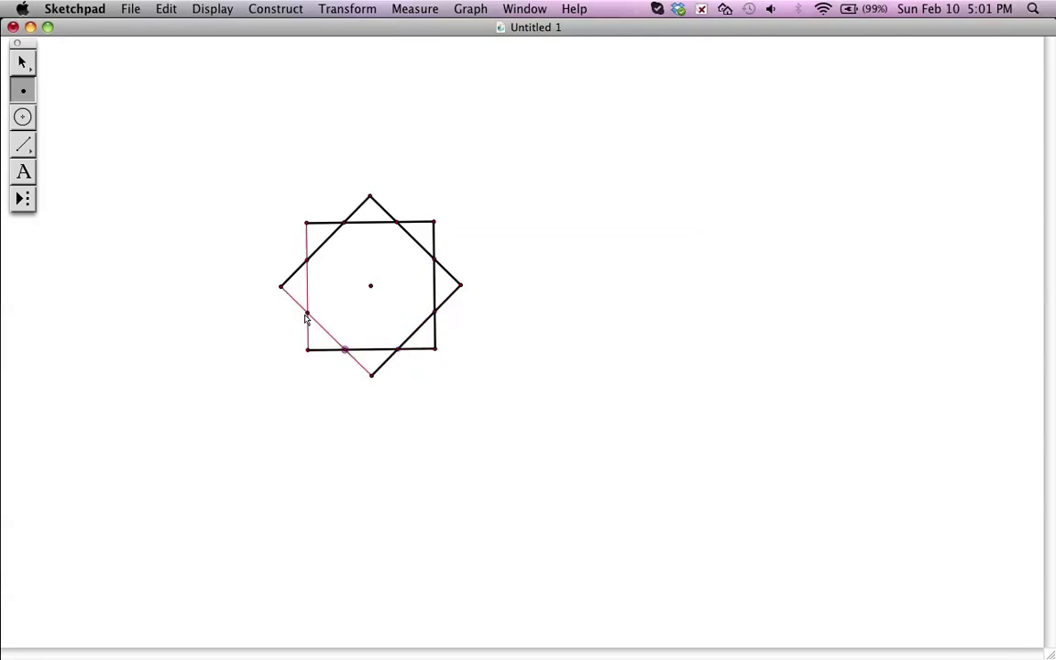
click(306, 313)
Hide all eight sides of the original and rotated squares, keeping the corner, intersection and center points.
click(23, 62)
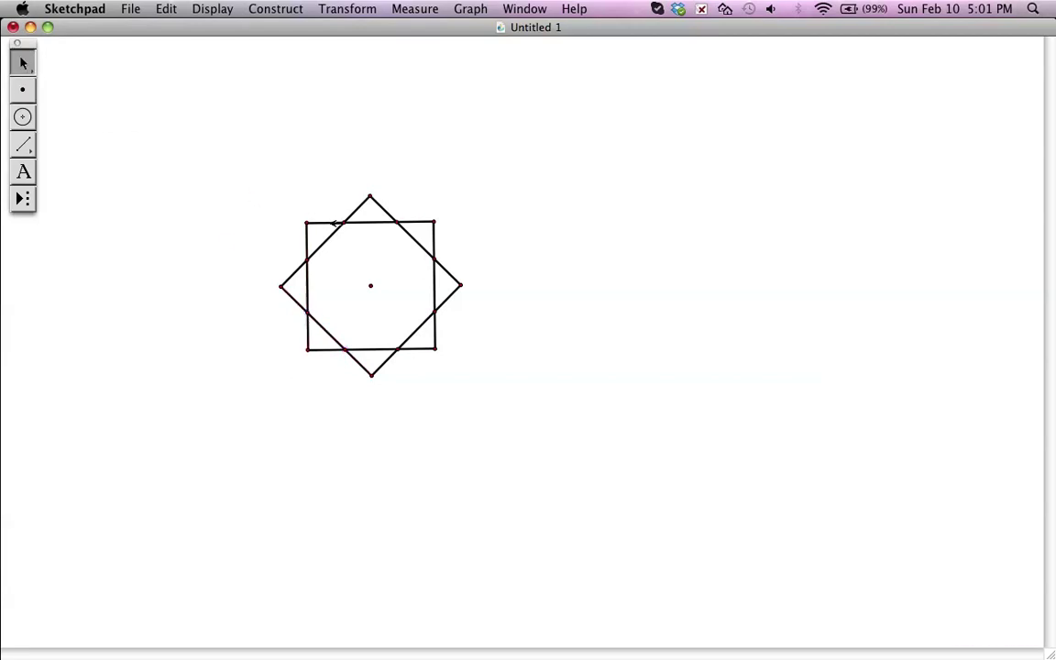
click(332, 223)
click(328, 238)
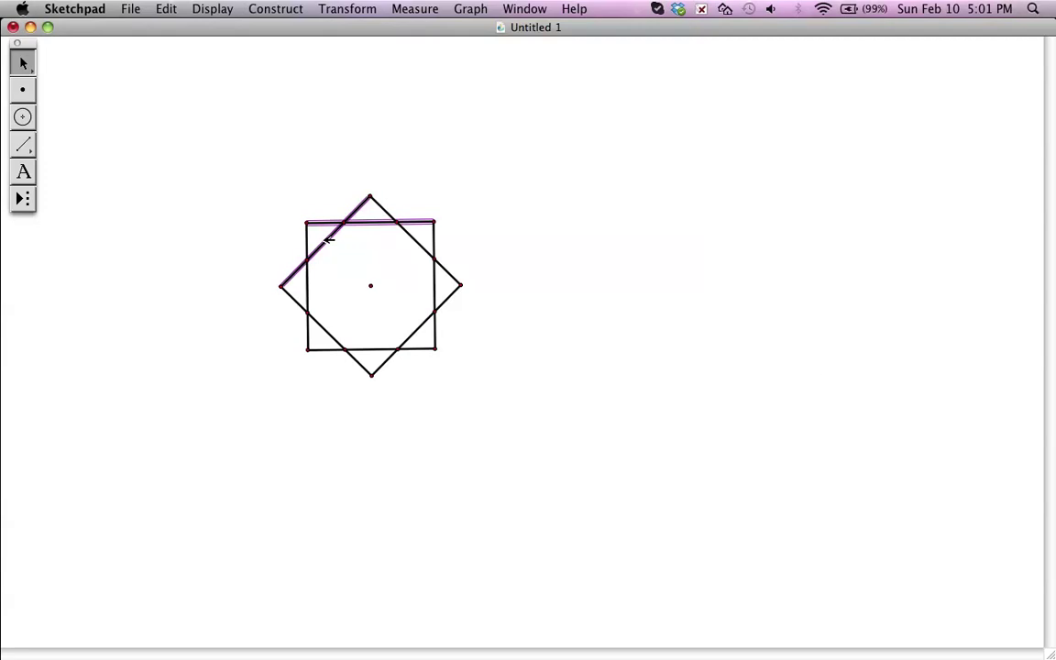
key(super+h)
click(310, 241)
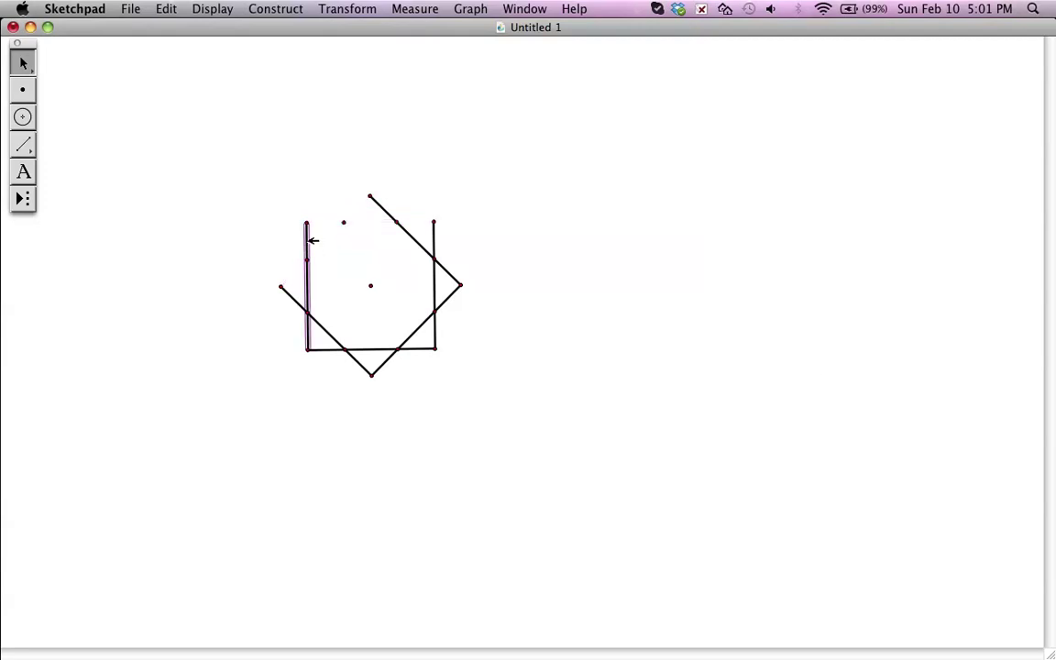
click(323, 325)
key(Escape)
key(super+h)
click(371, 348)
click(419, 327)
key(super+h)
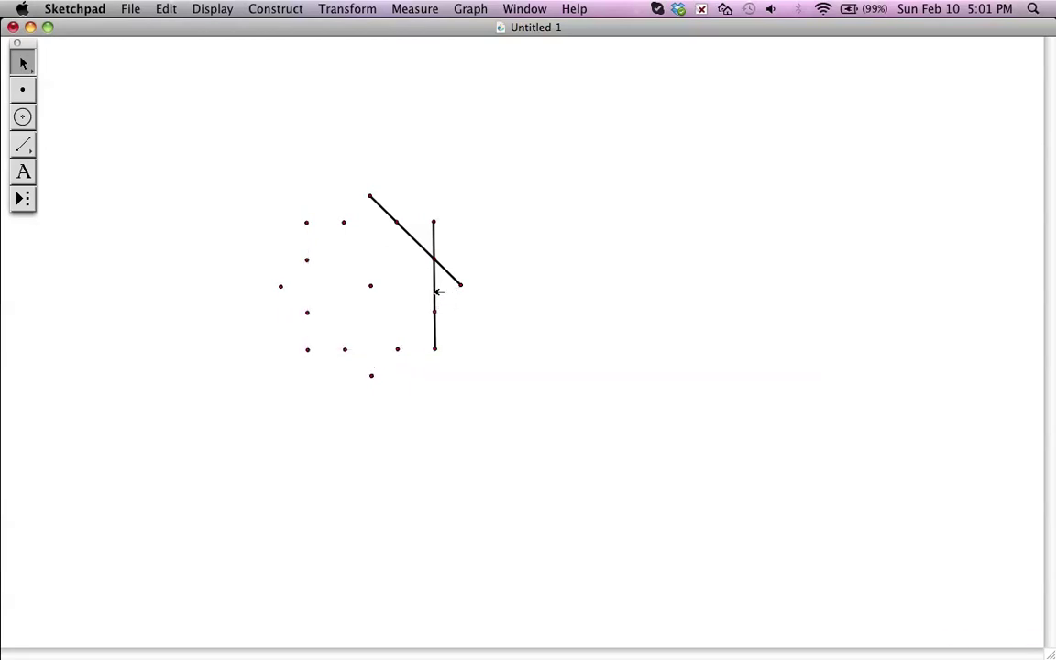
click(436, 290)
click(421, 242)
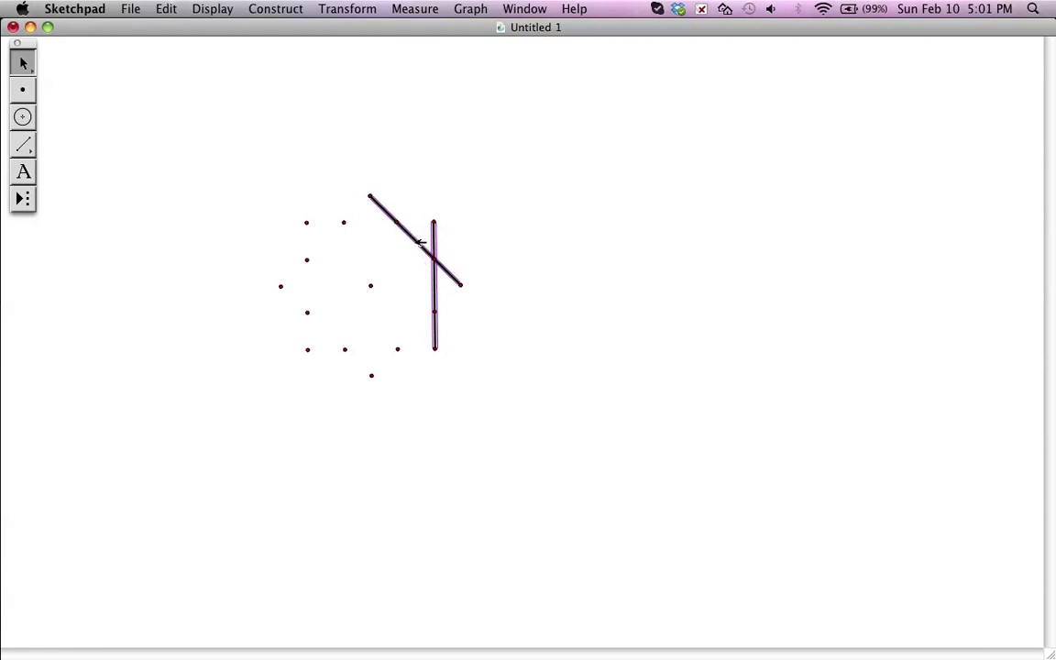
key(super+h)
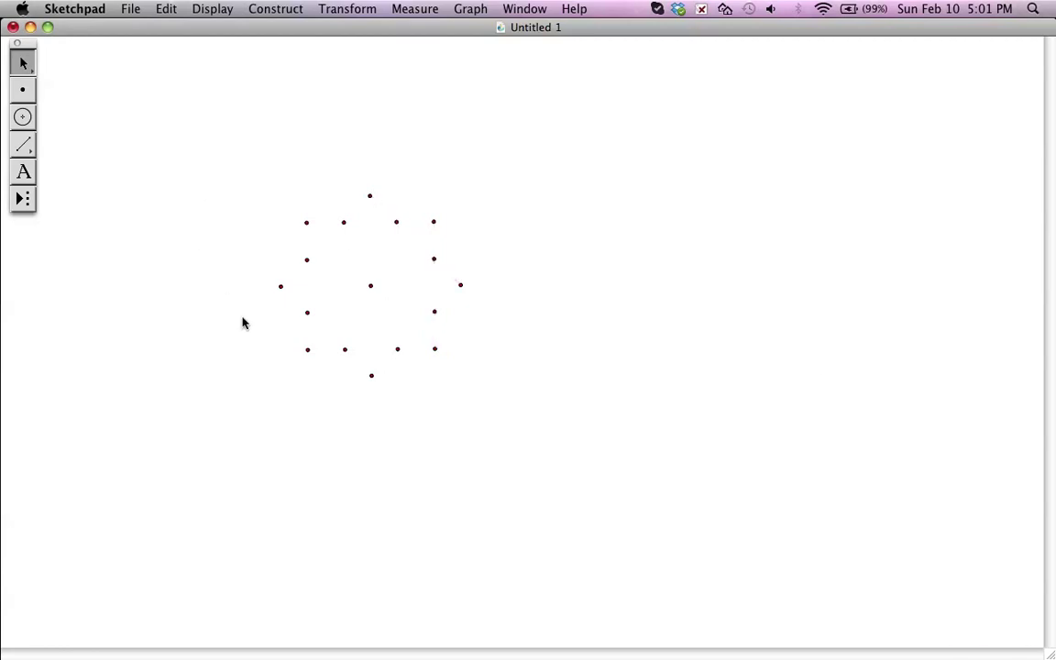
Select the sixteen outer corner and intersection points in order around the star, leaving out the center point.
click(307, 311)
shift+click(280, 286)
shift+click(307, 260)
shift+click(307, 221)
shift+click(344, 222)
shift+click(396, 222)
shift+click(434, 221)
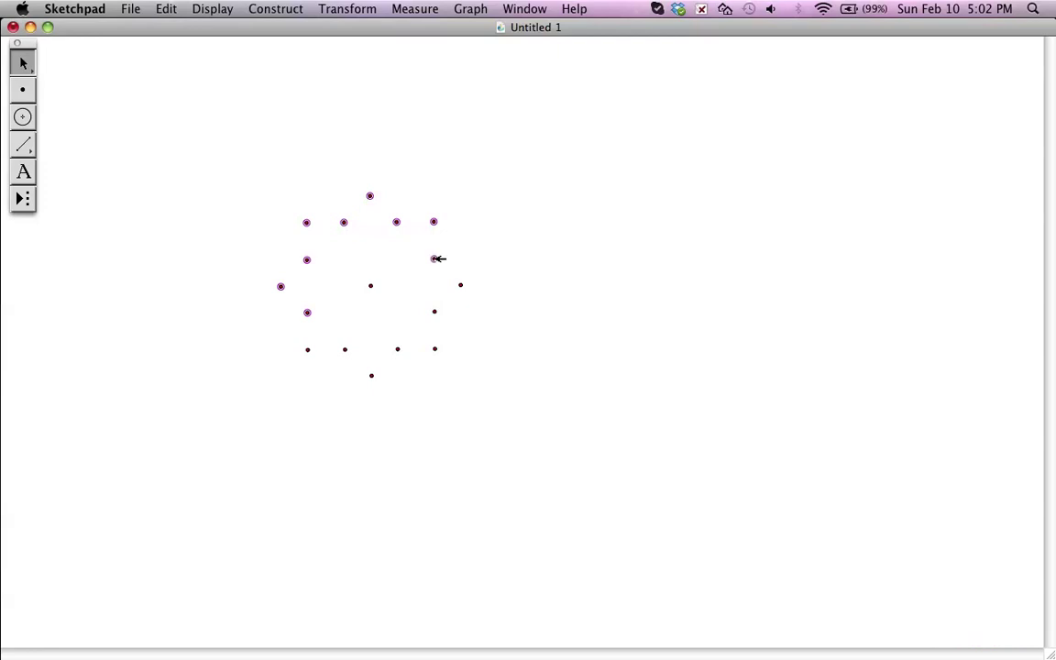
shift+click(460, 284)
shift+click(434, 311)
shift+click(435, 348)
shift+click(397, 348)
shift+click(371, 374)
click(308, 349)
click(279, 11)
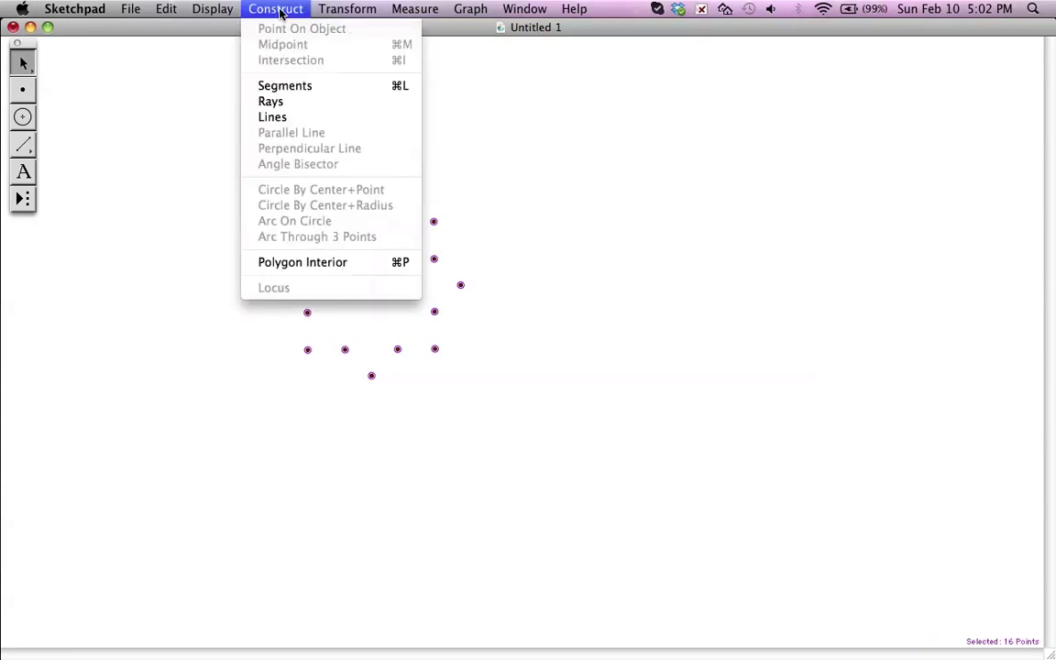
click(331, 263)
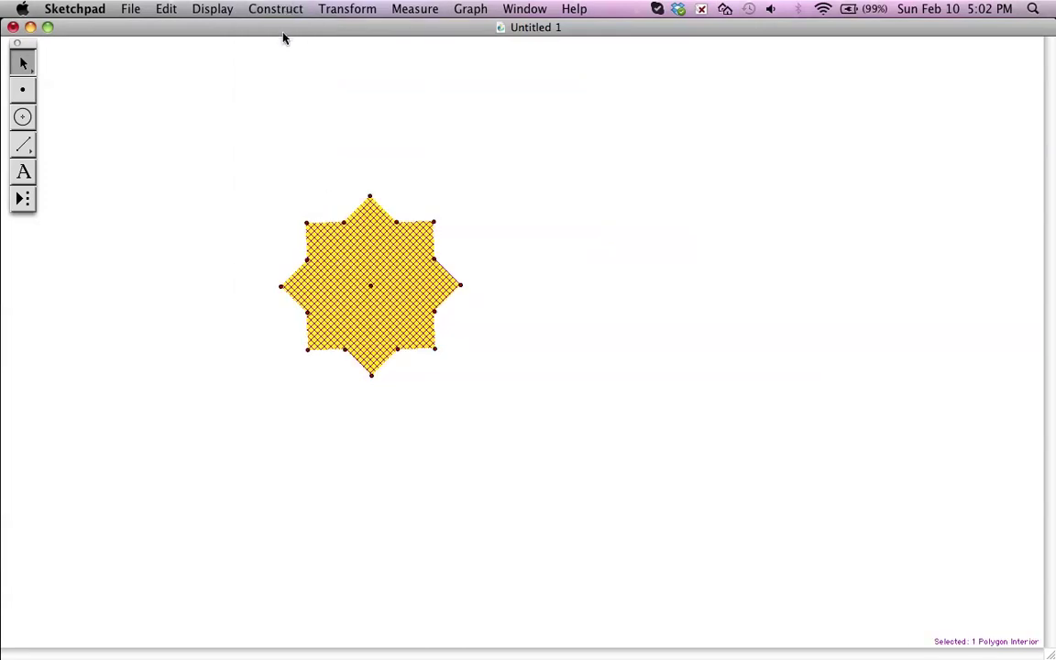
key(super+z)
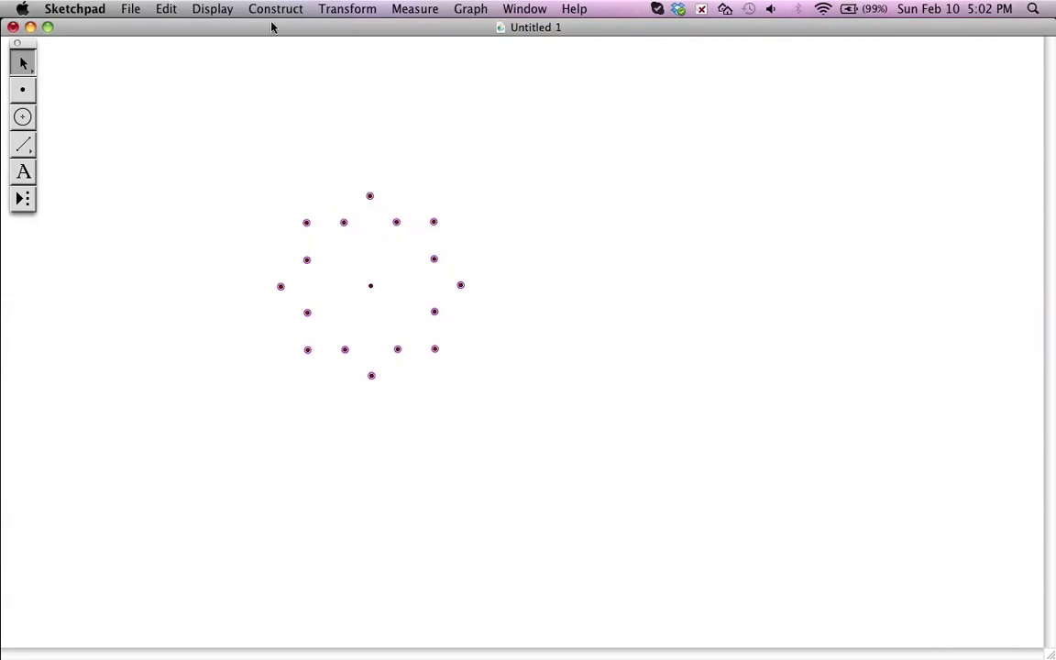
Construct segments joining the sixteen selected points in order to outline the eight-pointed star.
click(275, 9)
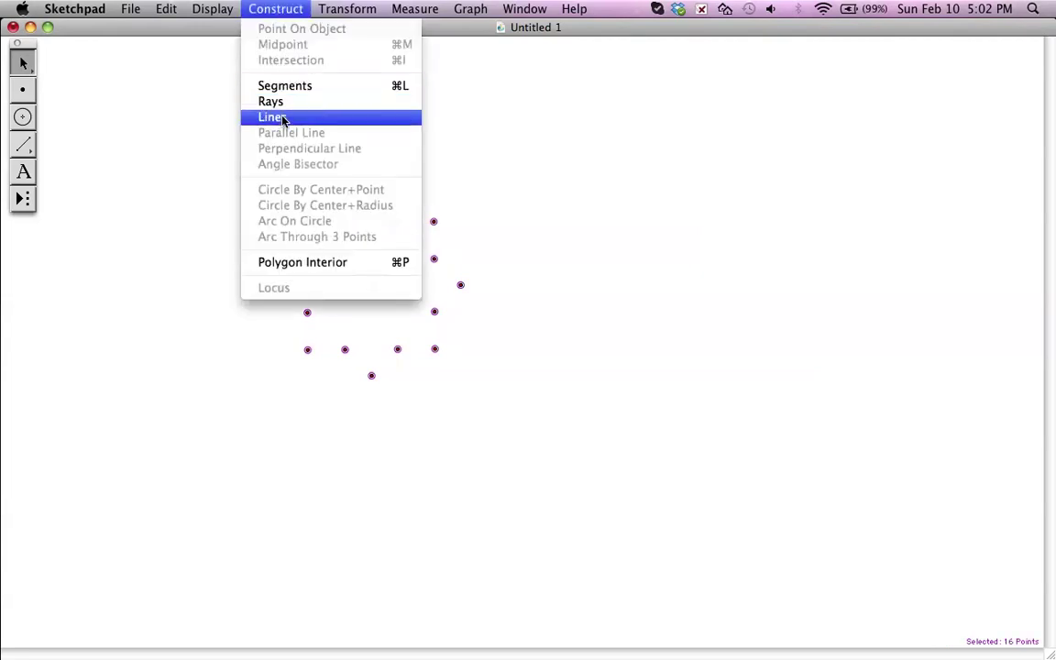
click(286, 86)
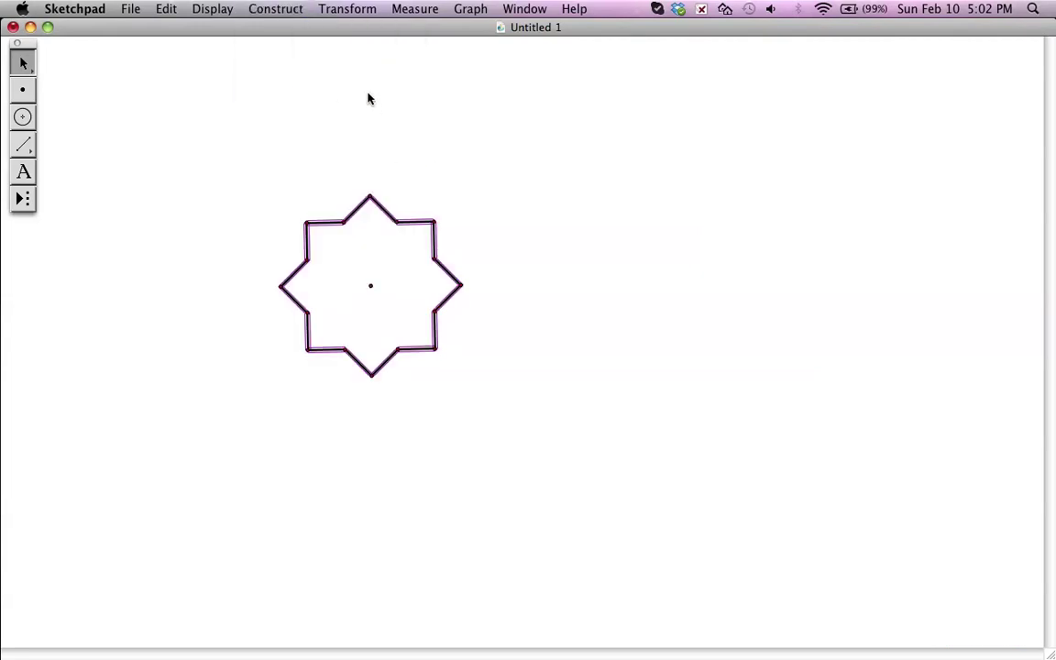
click(275, 11)
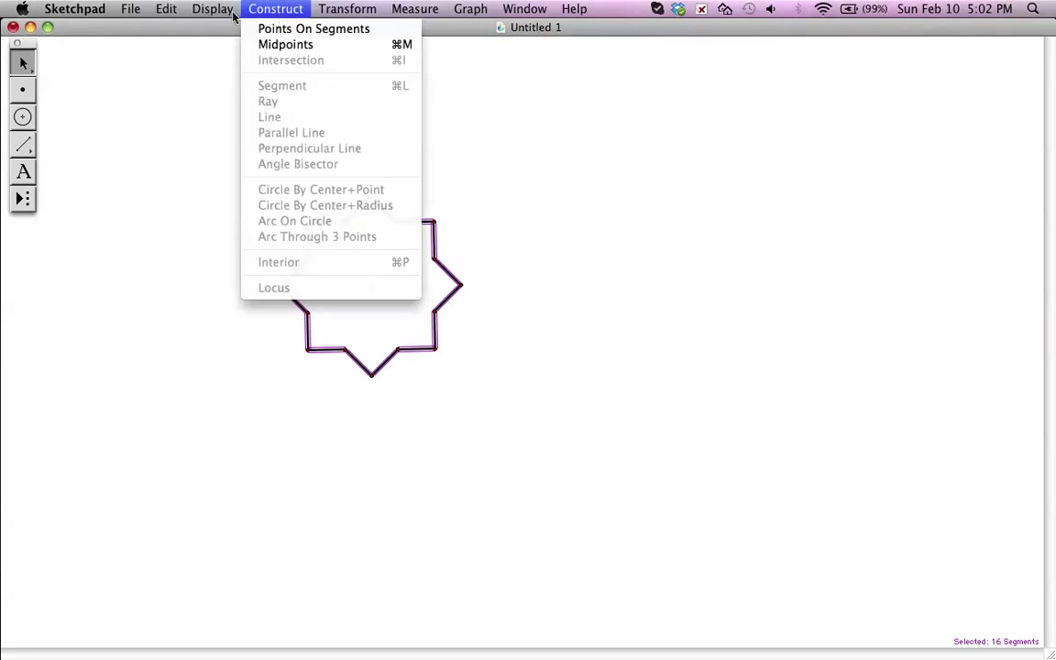
click(554, 211)
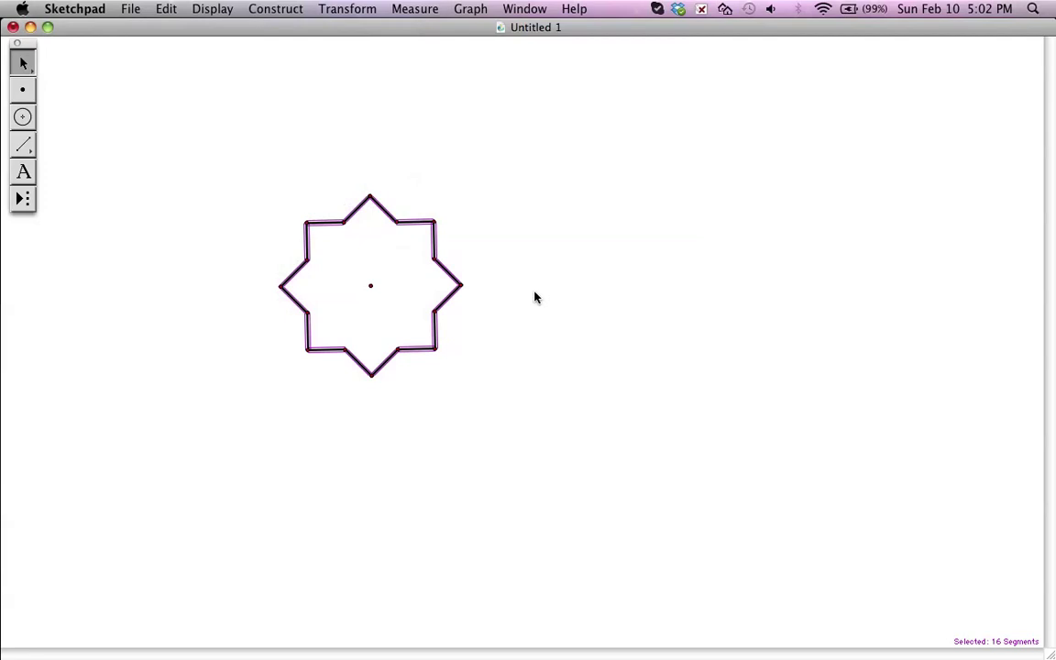
Construct the polygon interior of the star from its sixteen outline points, taken in order around the figure.
click(489, 363)
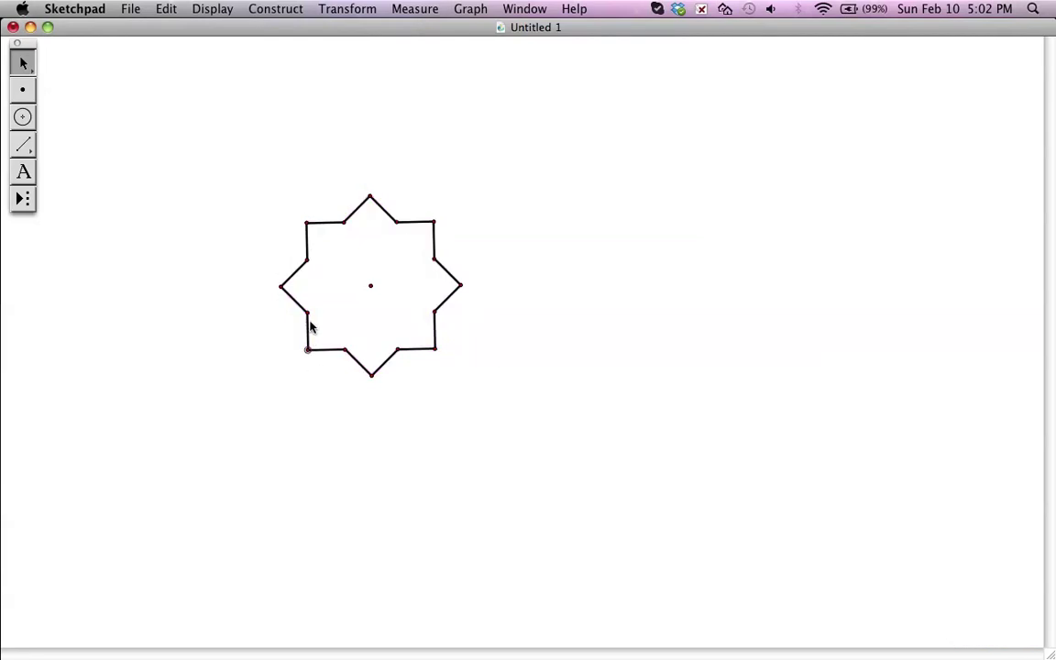
click(281, 287)
click(309, 222)
click(345, 223)
click(430, 266)
shift+click(346, 222)
shift+click(372, 195)
shift+click(396, 222)
shift+click(434, 259)
shift+click(462, 284)
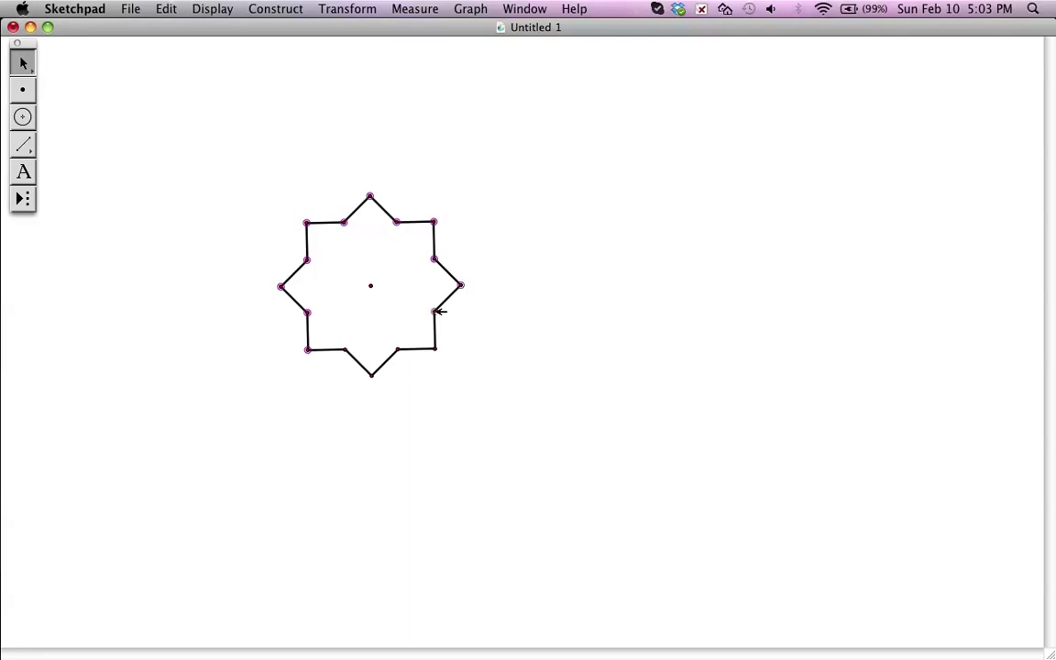
shift+click(399, 349)
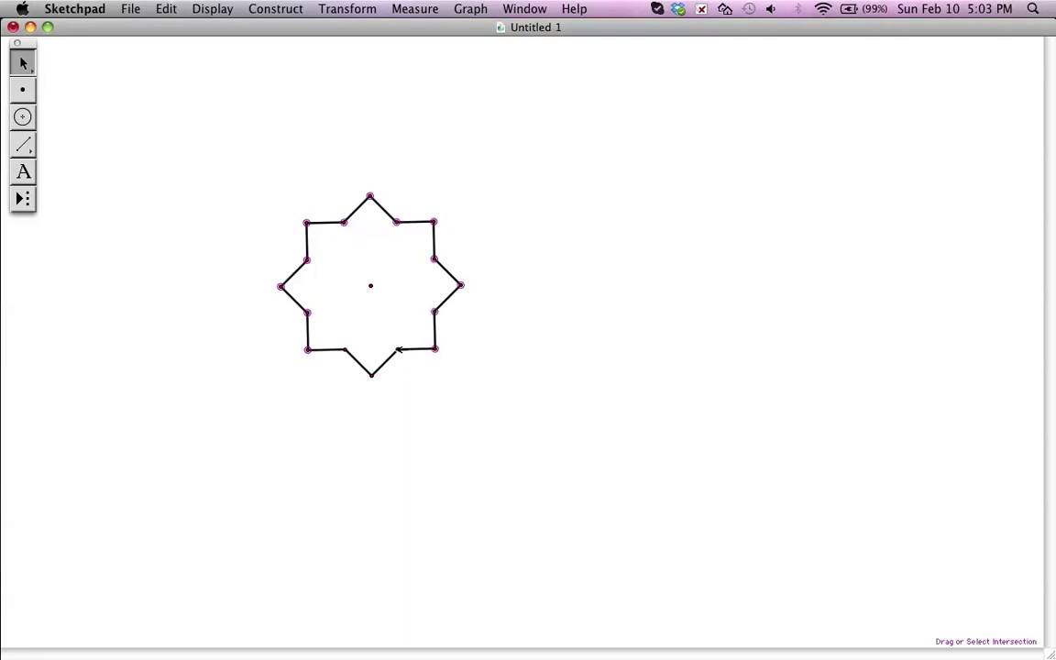
shift+click(372, 375)
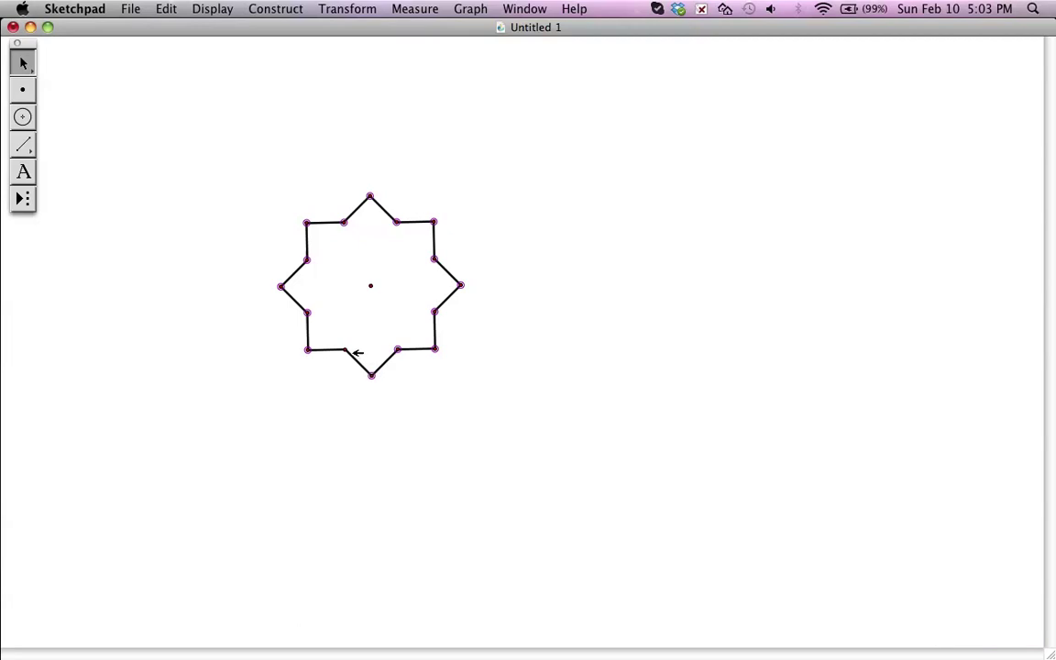
shift+click(347, 350)
click(283, 11)
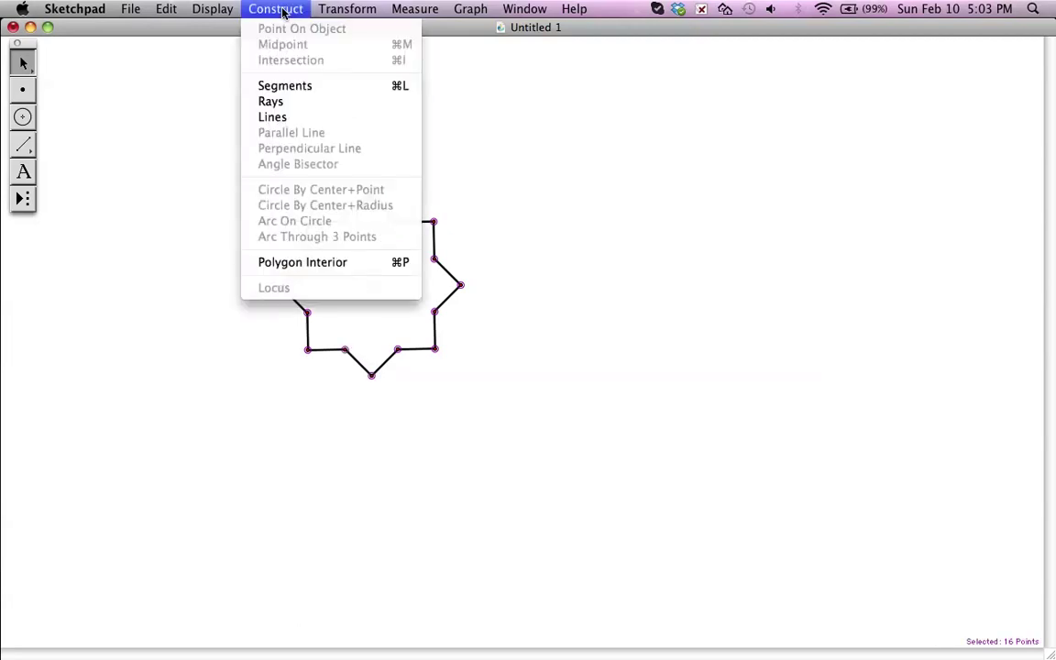
click(300, 264)
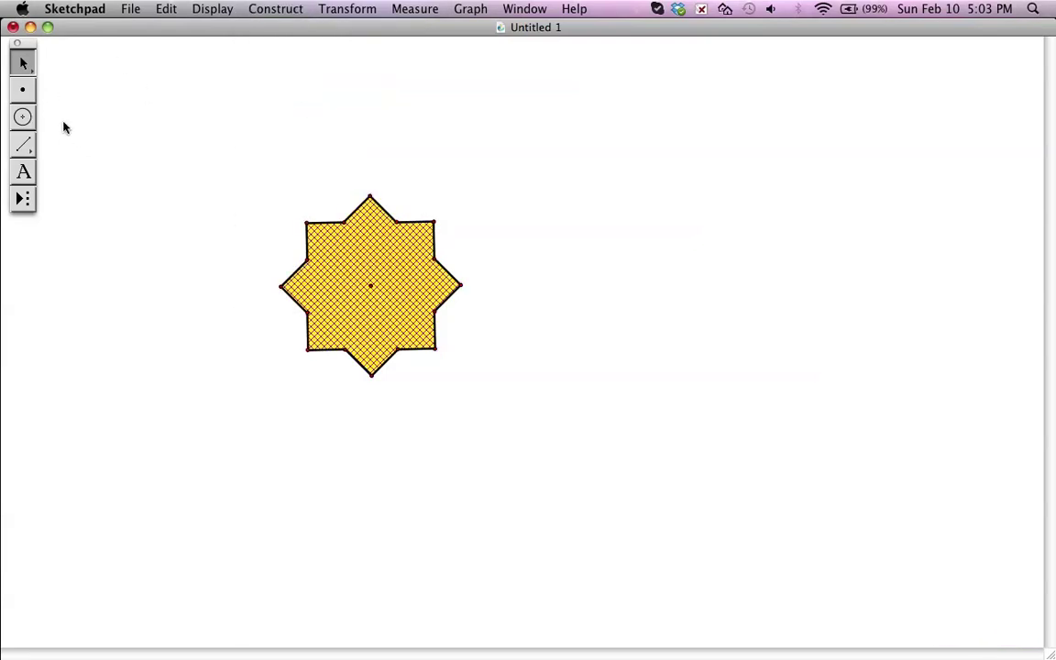
Change the star interior's color to a custom blue-violet picked from the color wheel, and deselect it.
click(203, 11)
mouse_move(220, 43)
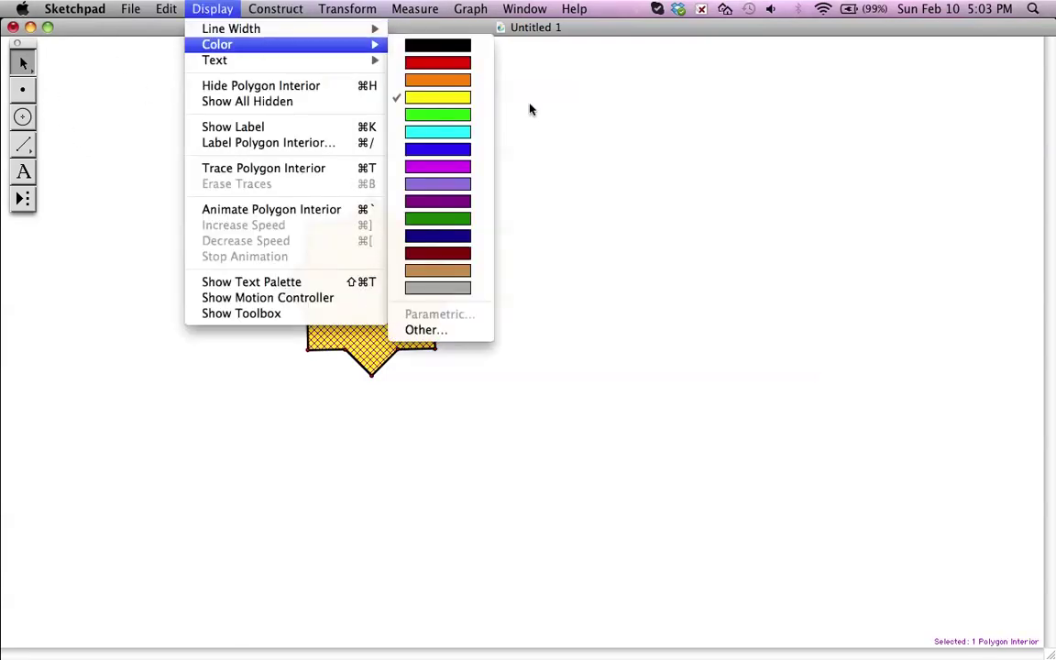
click(414, 329)
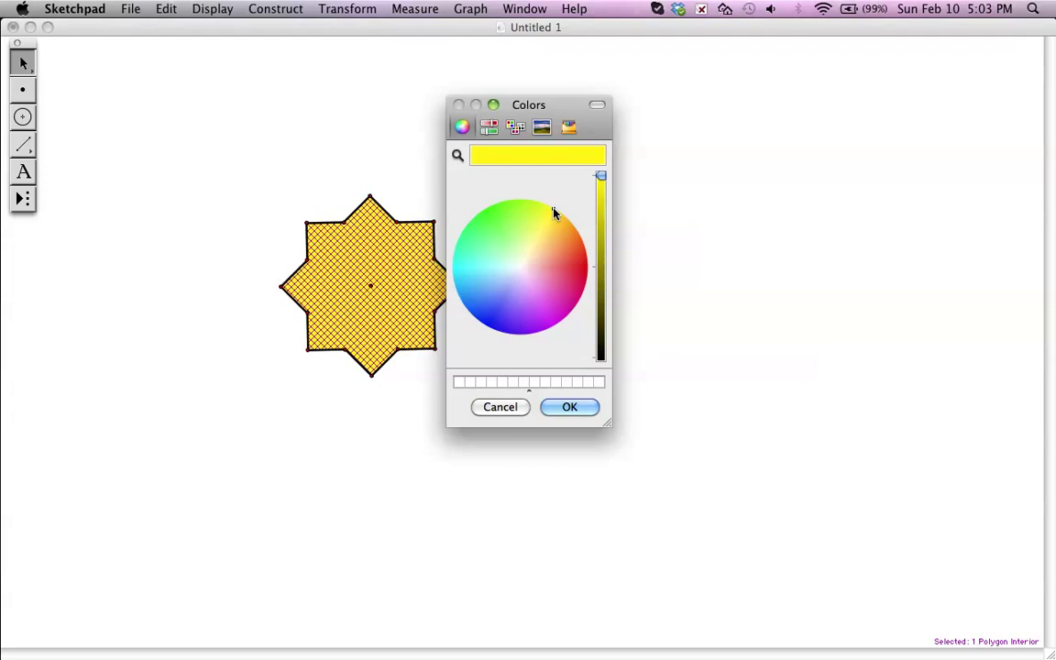
click(540, 268)
mouse_move(554, 273)
mouse_down()
mouse_move(526, 310)
mouse_move(503, 300)
mouse_move(495, 280)
mouse_up()
click(485, 313)
click(500, 311)
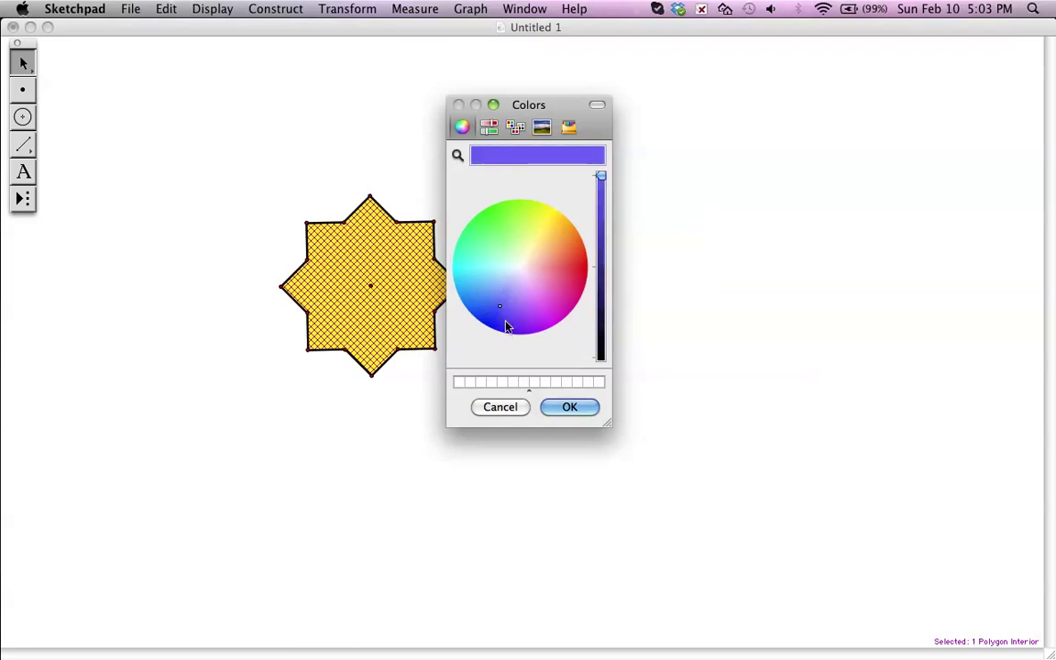
click(560, 411)
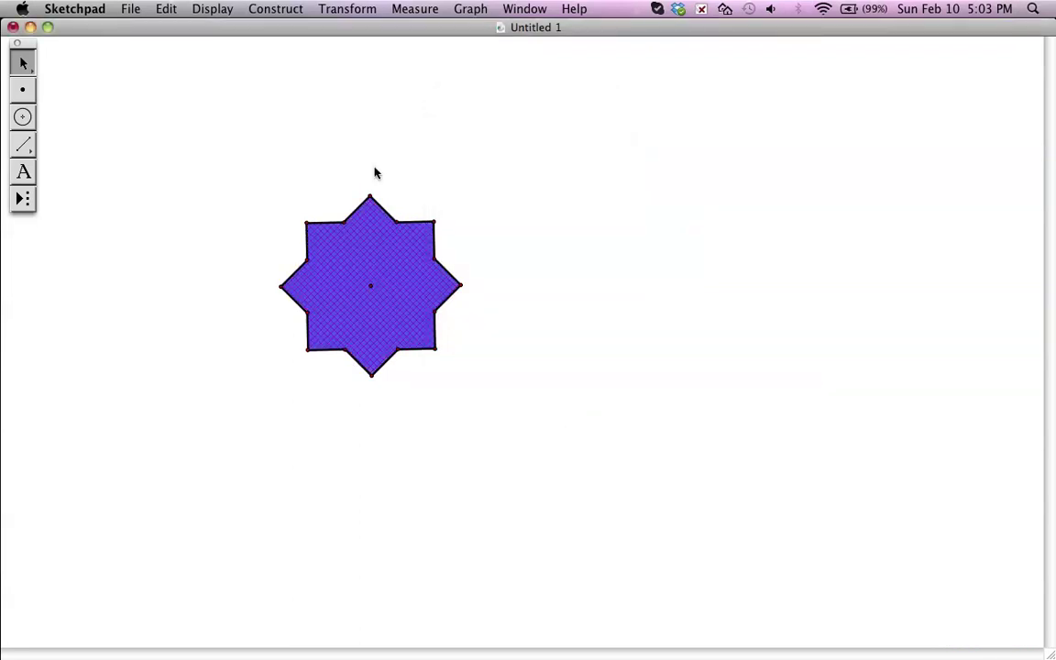
click(156, 91)
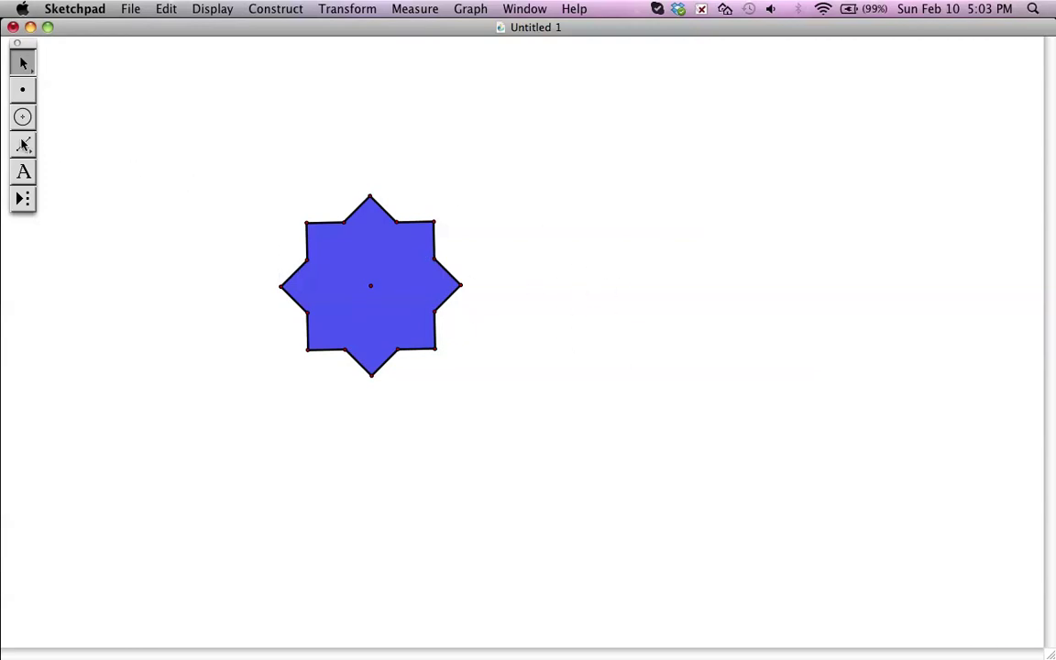
Mark the vector from the star's leftmost tip to its rightmost tip.
click(283, 286)
click(461, 285)
click(356, 9)
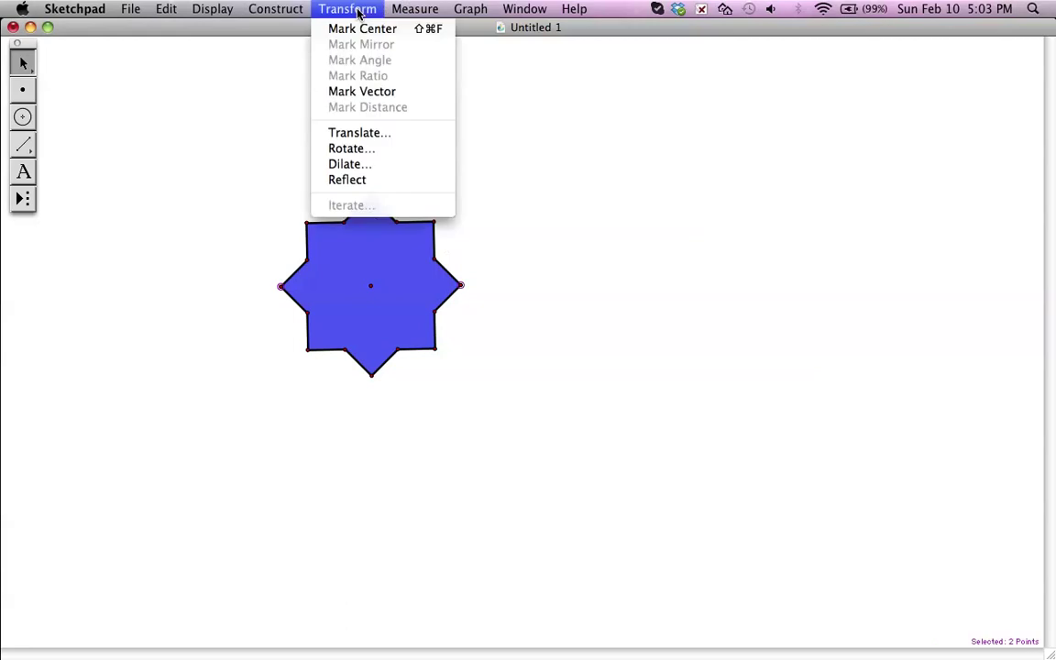
click(371, 91)
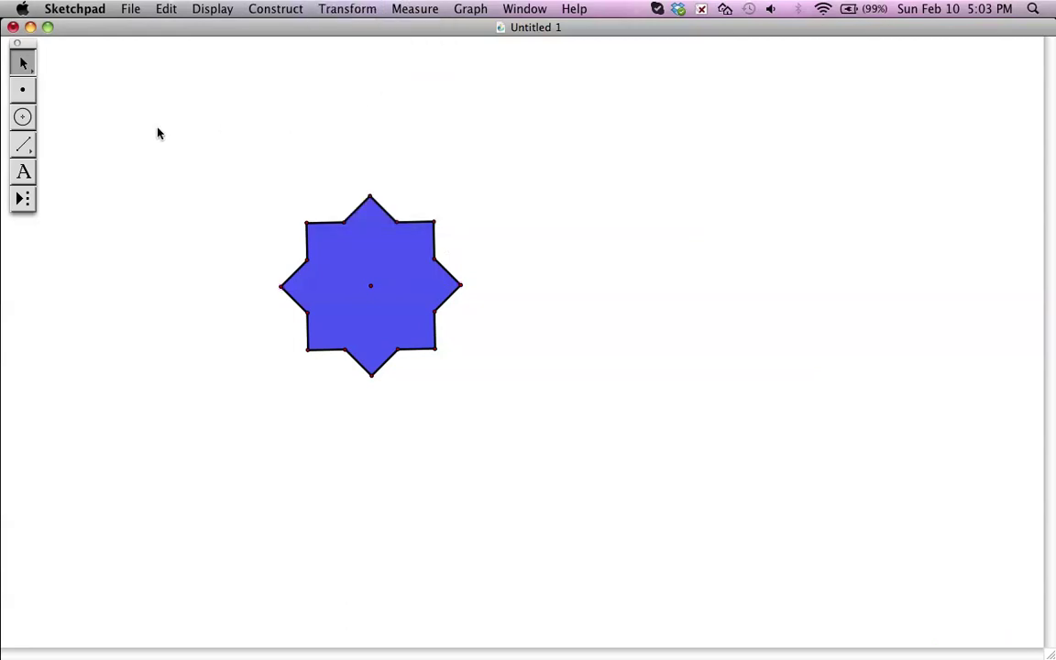
Translate the entire star, including its points, outline and interior, by the marked horizontal tip-to-tip vector.
drag(240, 176, 472, 383)
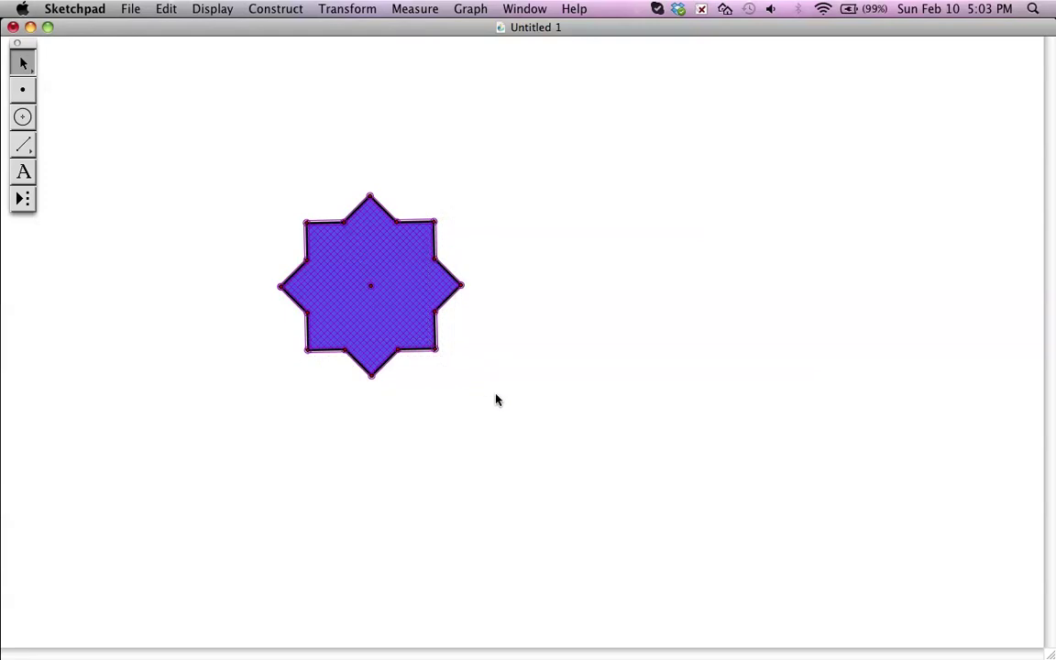
click(364, 10)
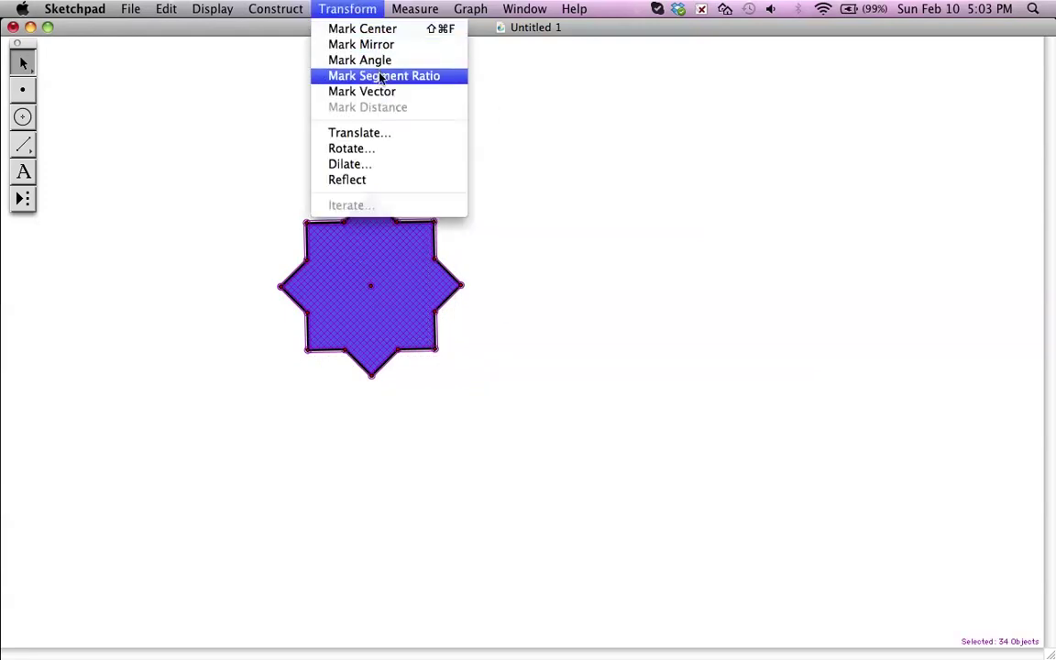
click(369, 134)
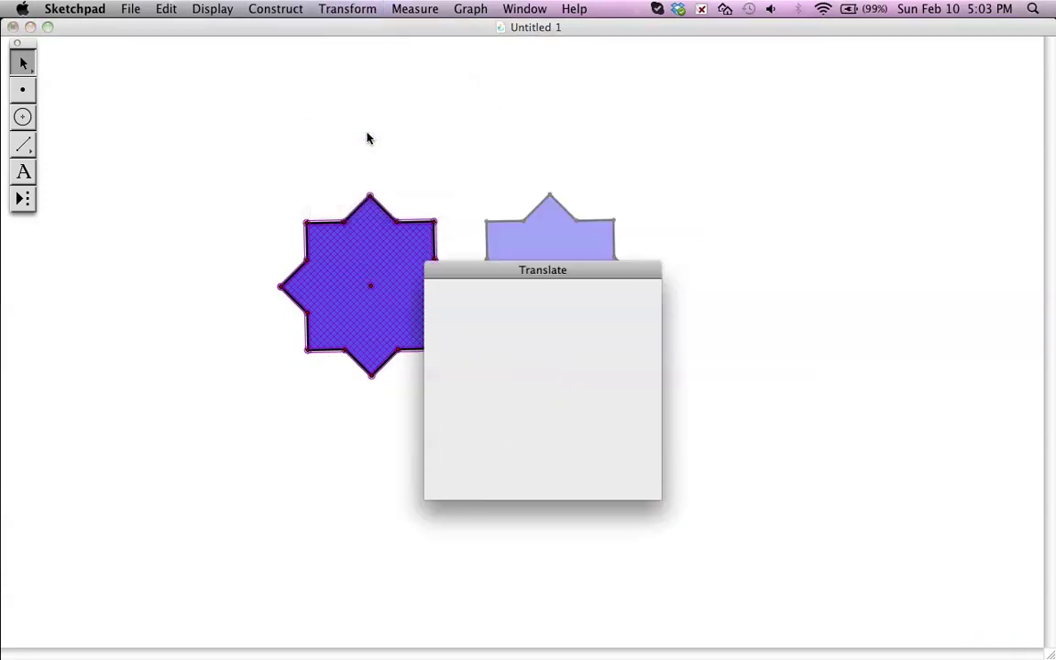
click(619, 481)
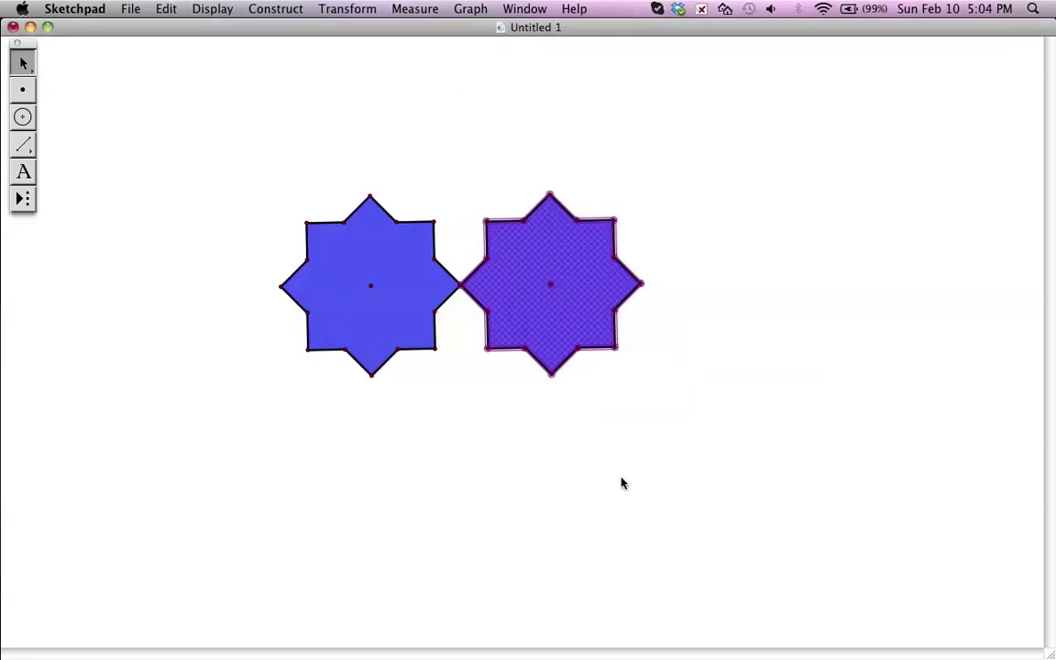
Mark the vector from the original star's top tip to its bottom tip, and deselect everything.
click(690, 277)
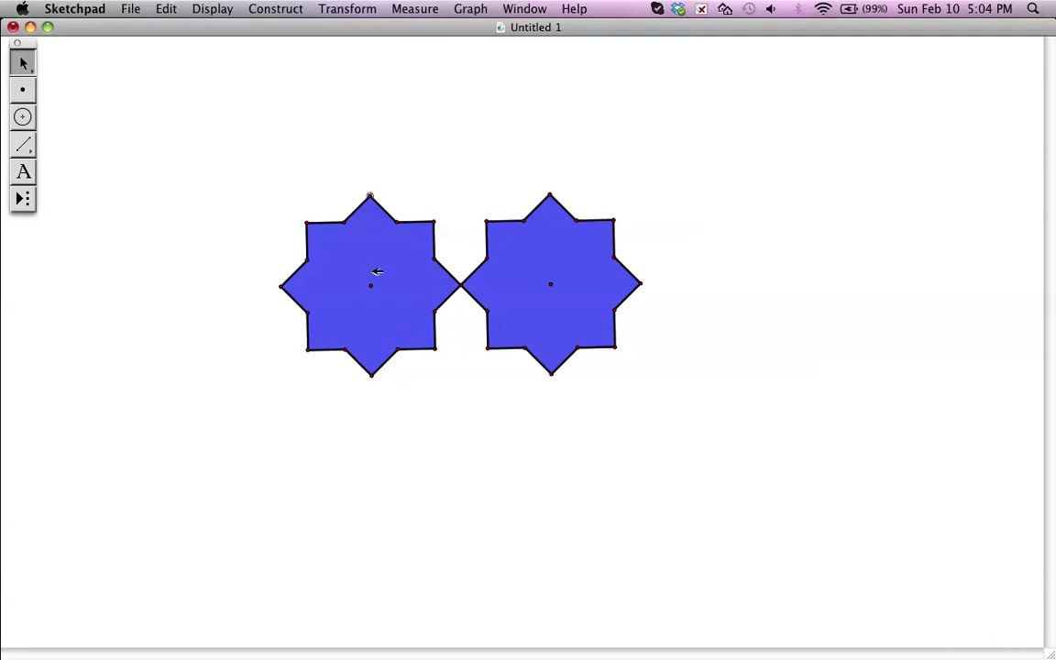
click(372, 374)
click(365, 14)
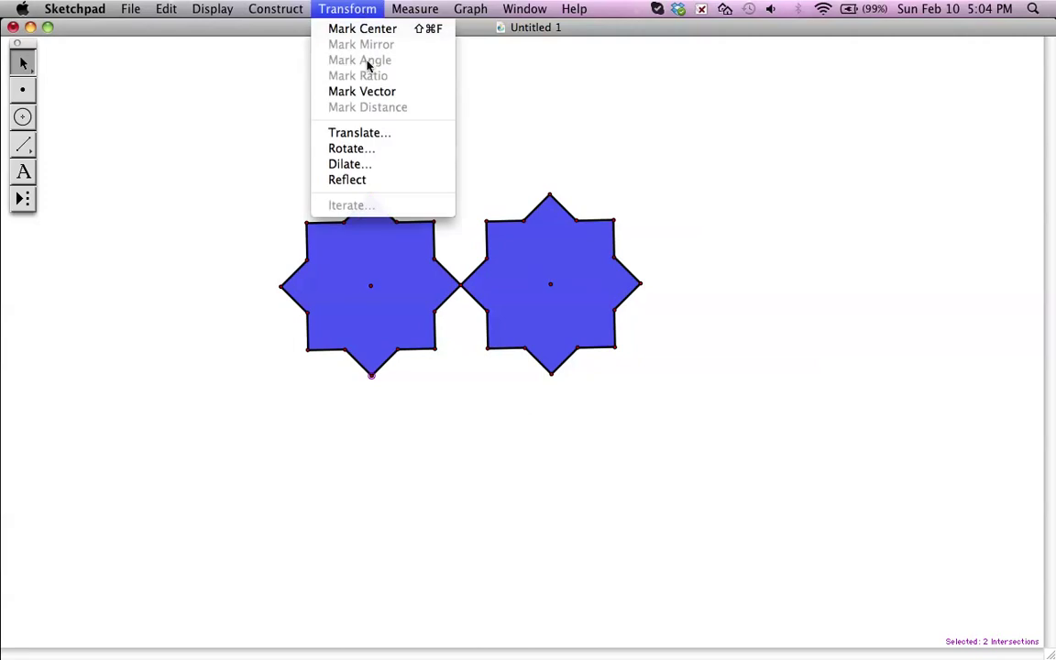
click(366, 93)
click(388, 385)
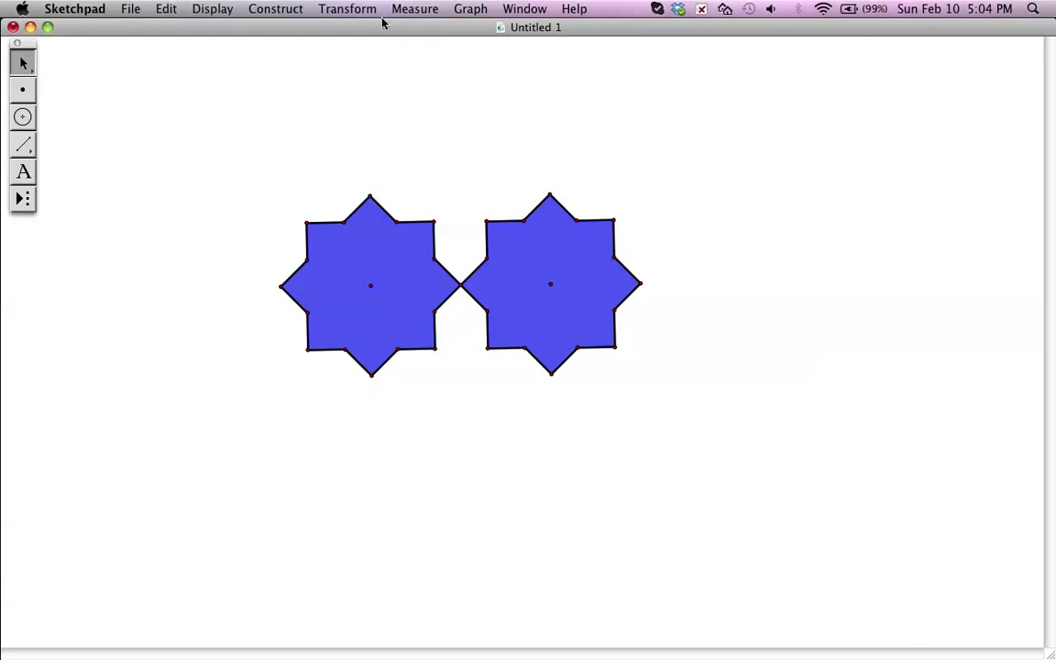
click(348, 13)
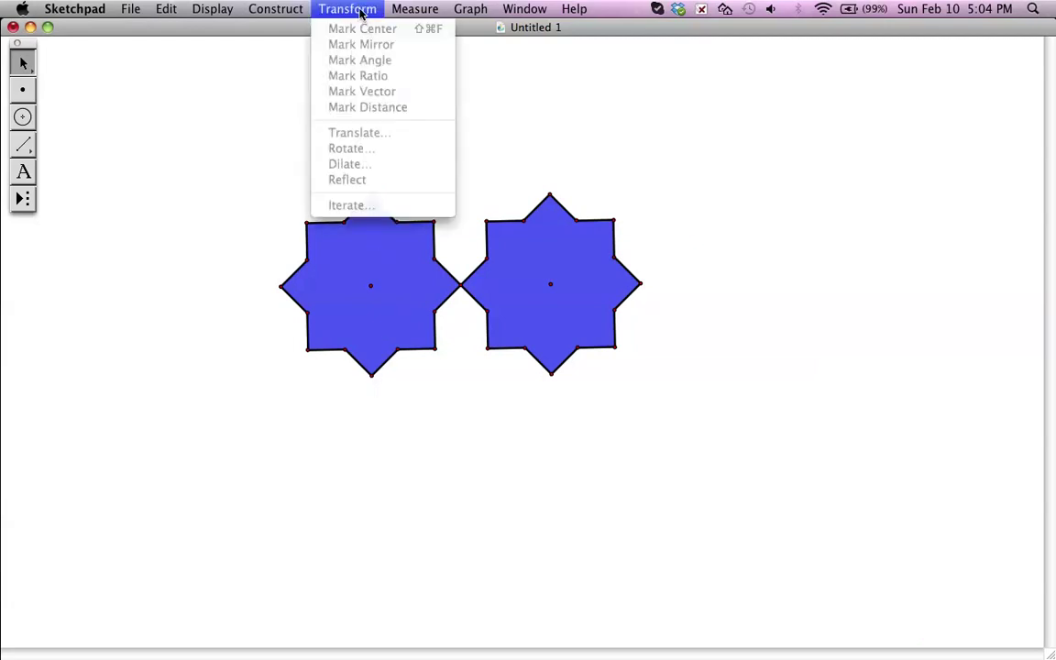
Translate both stars, with their points, outlines and interiors, by the marked vertical tip-to-tip vector, and deselect the copies.
click(330, 12)
mouse_move(224, 158)
mouse_down()
mouse_move(357, 220)
mouse_move(676, 410)
mouse_up()
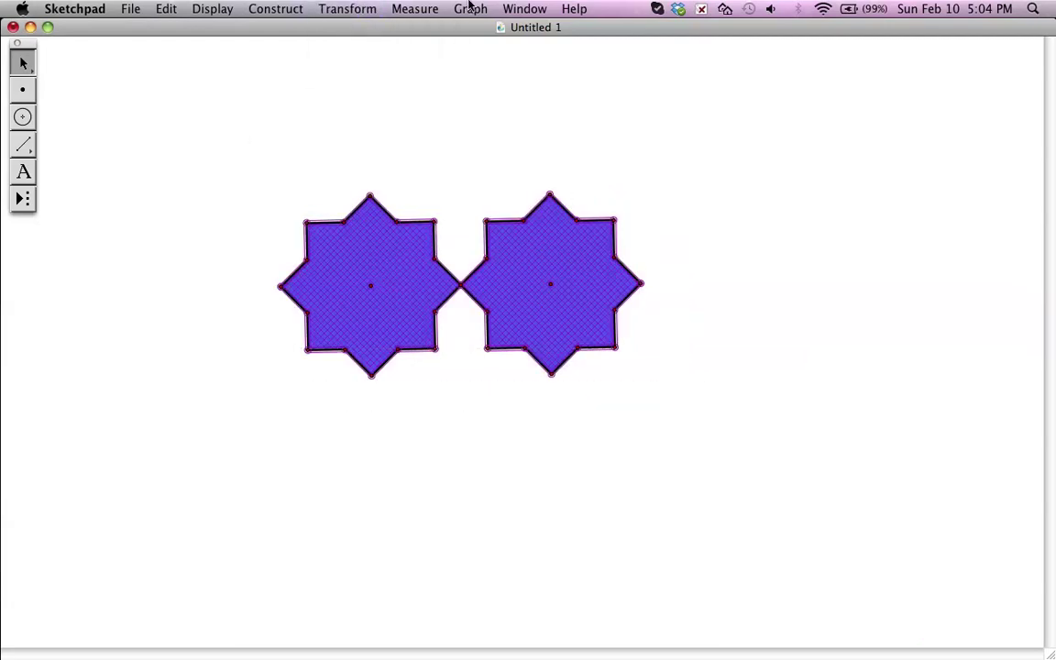
click(355, 13)
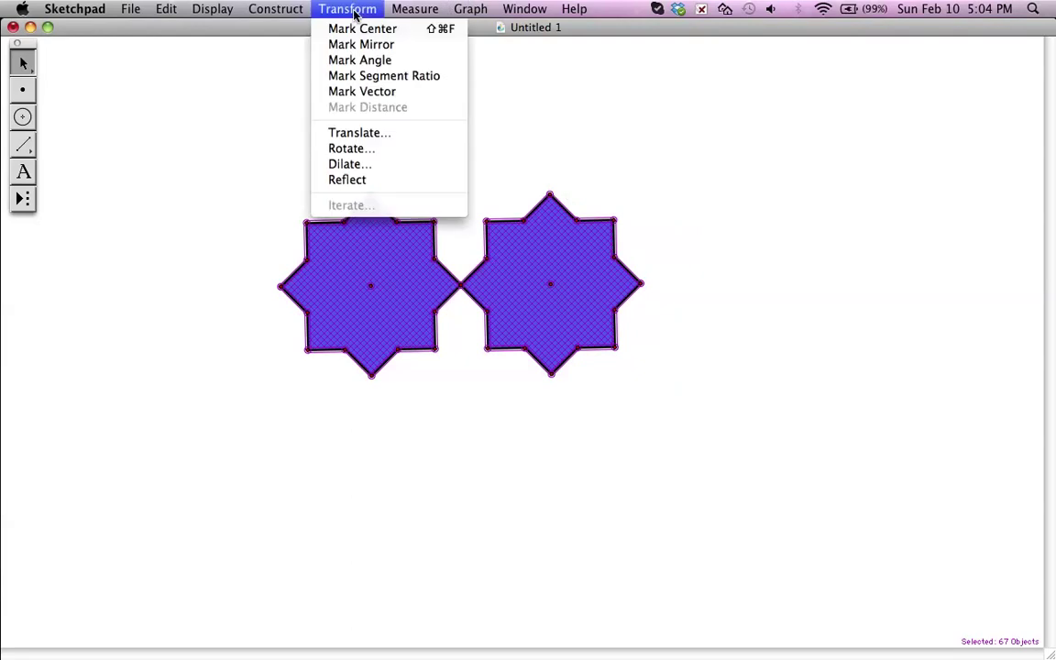
click(360, 136)
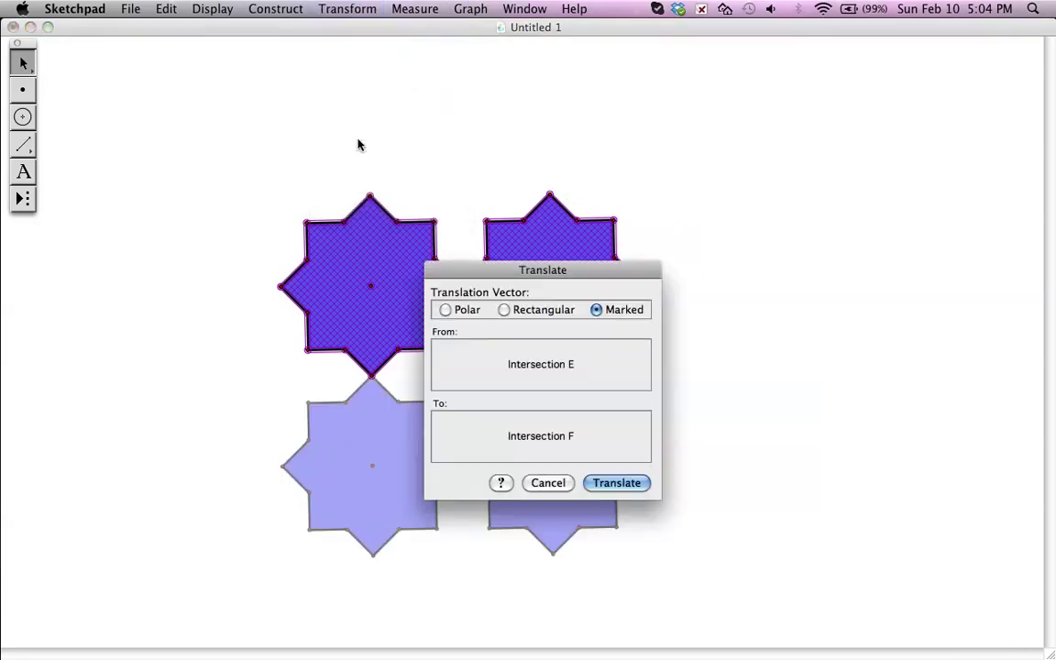
click(615, 482)
click(779, 369)
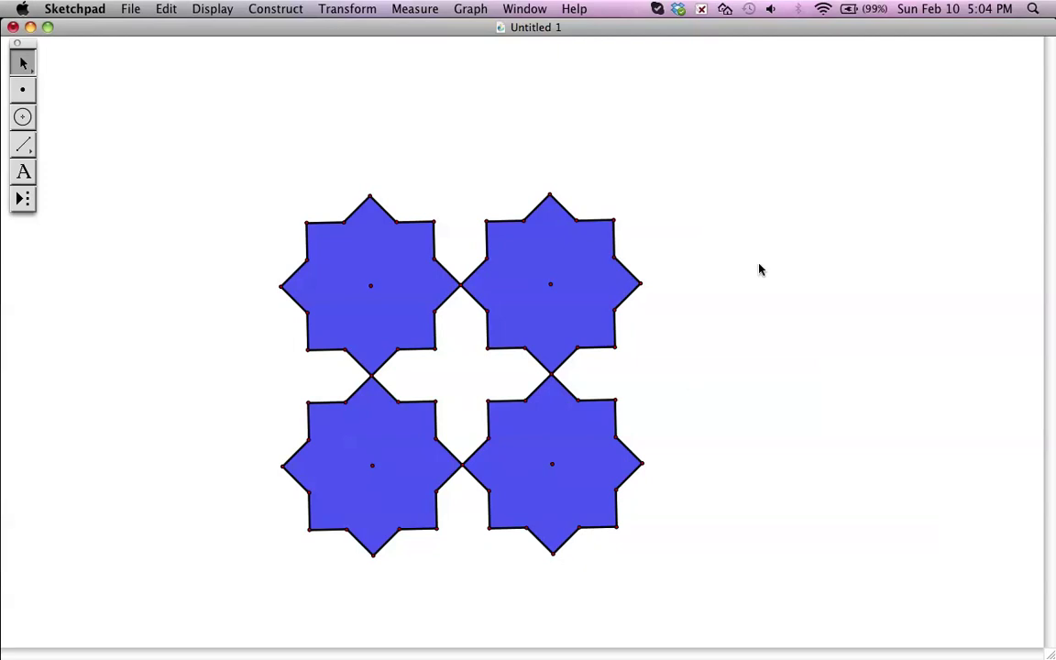
Construct the polygon interior of the cross-shaped gap between the four stars from its 16 boundary points.
scroll(756, 272, down, 1)
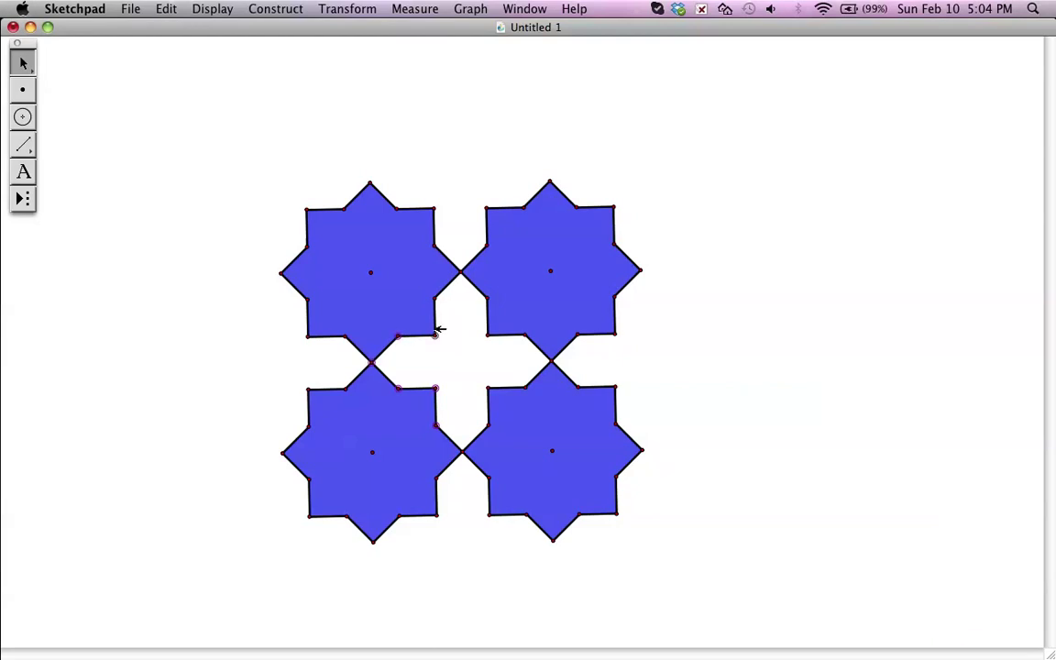
click(486, 292)
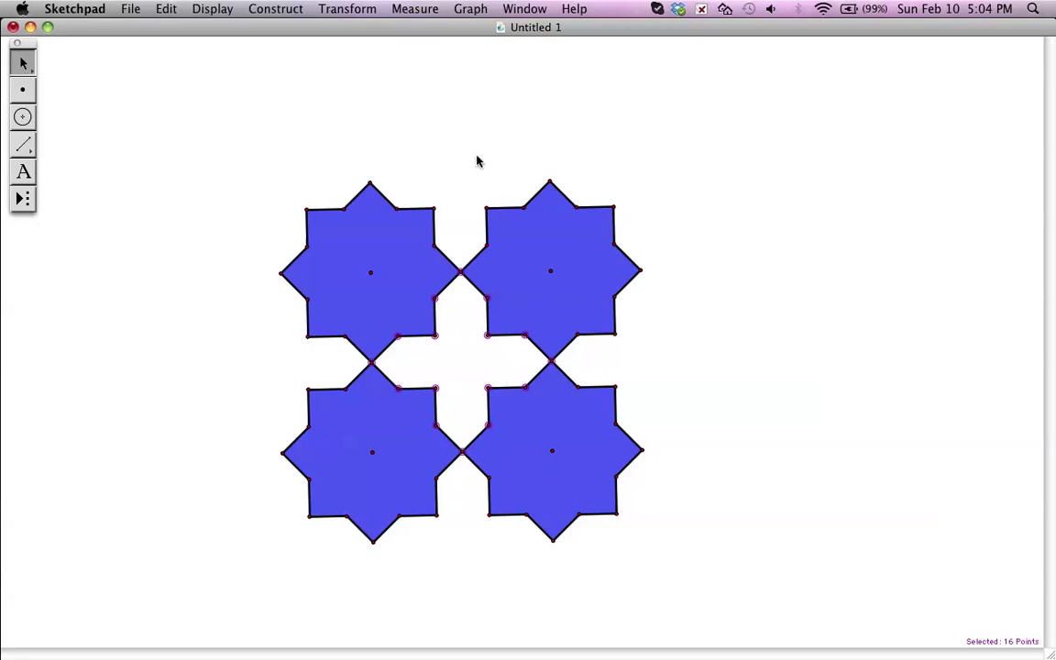
key(super+p)
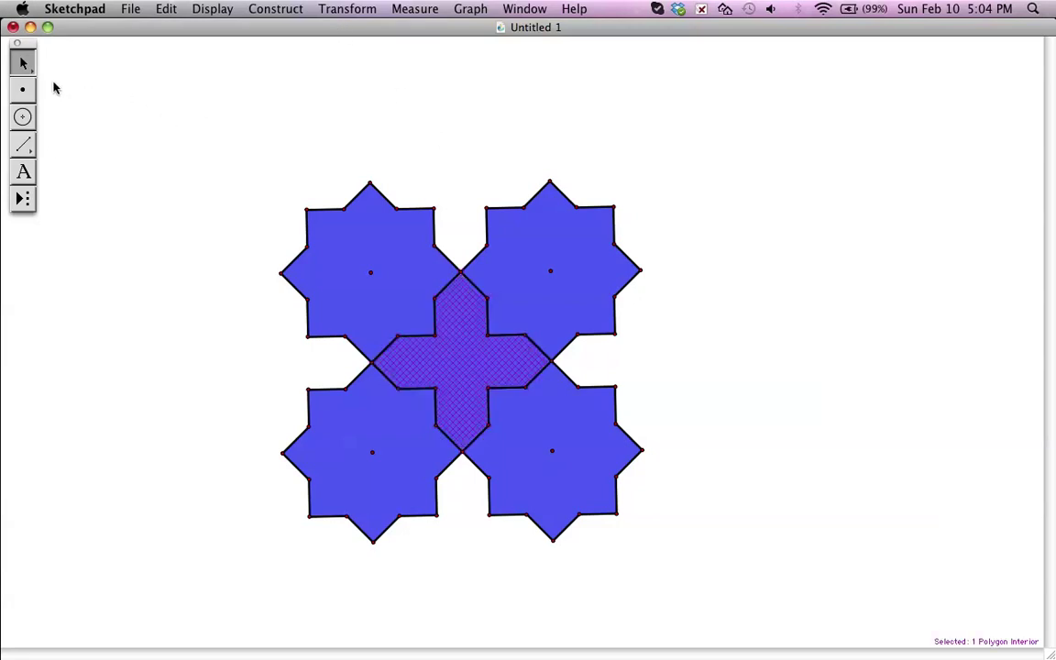
Color the cross-shaped interior magenta.
click(228, 16)
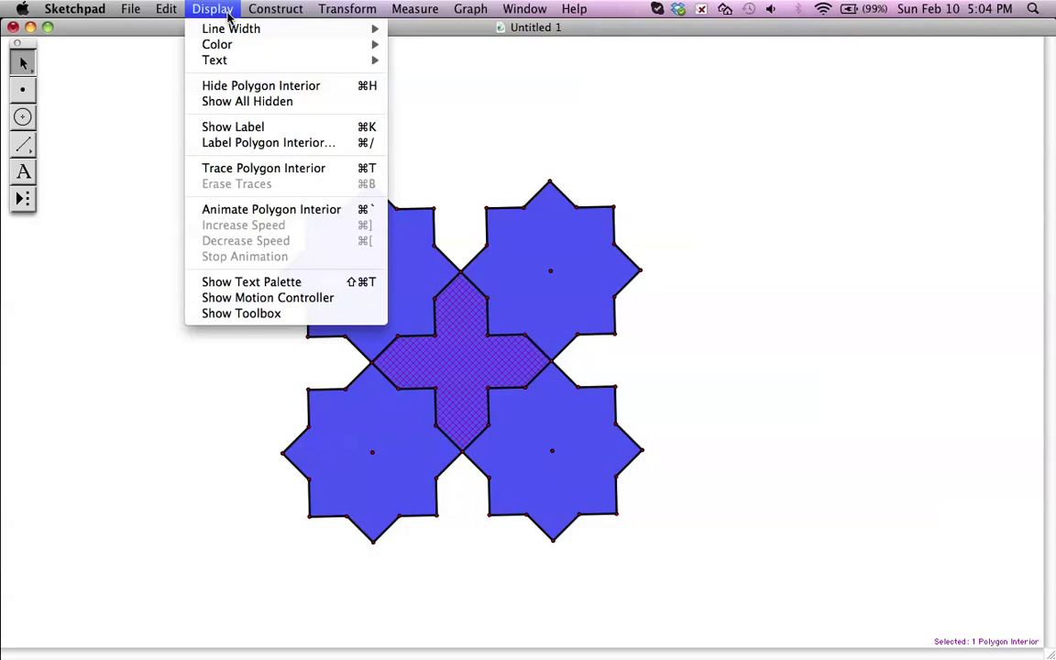
mouse_move(231, 45)
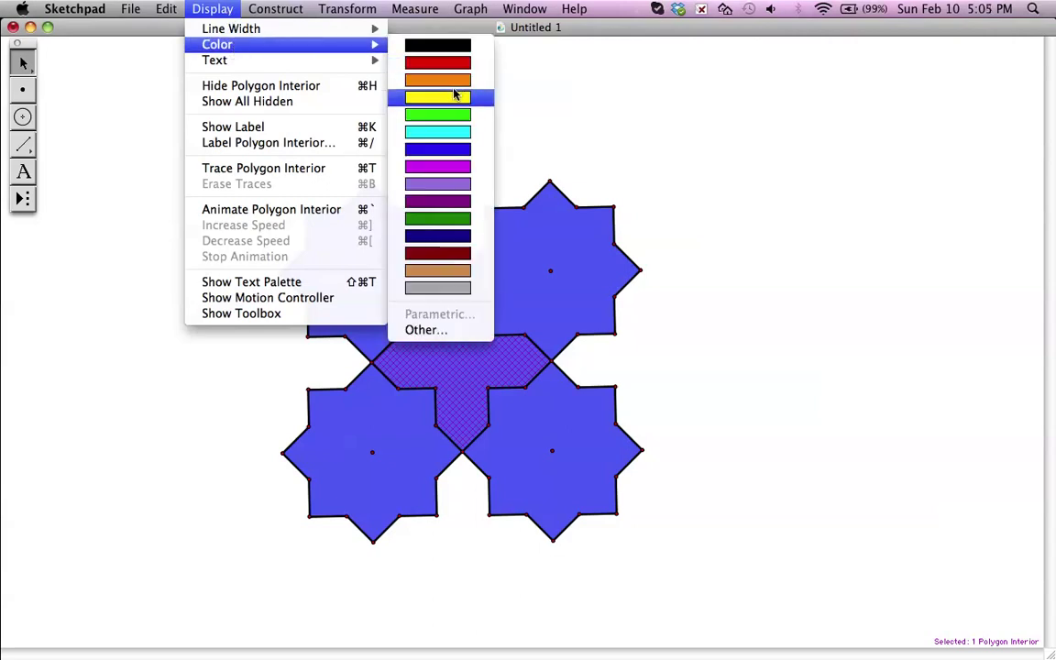
click(439, 168)
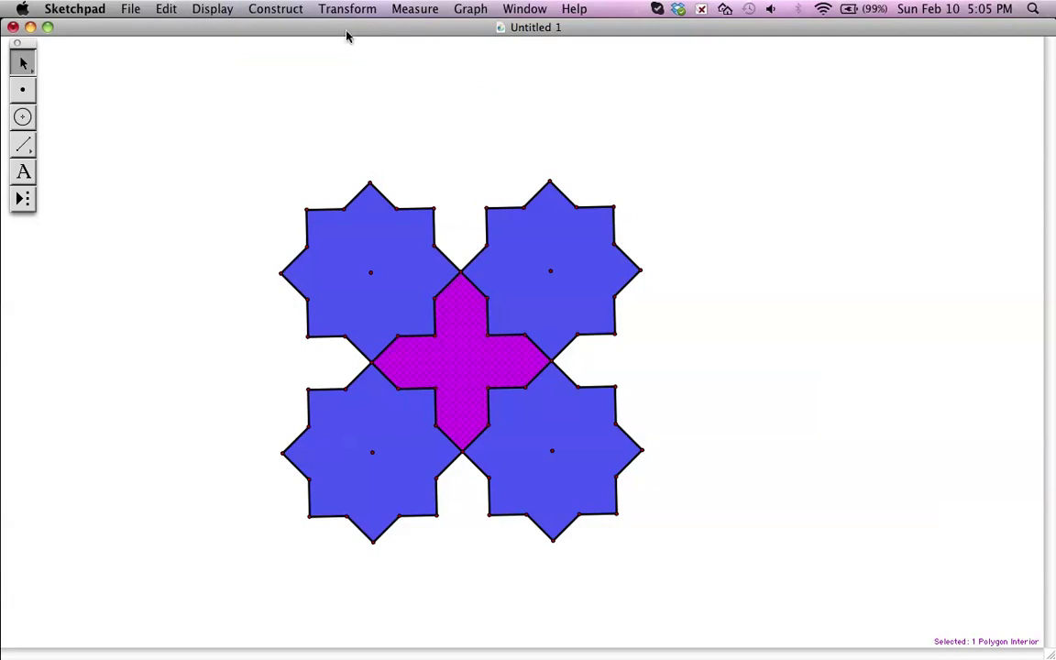
Change the cross-shaped interior's color to red, and deselect it.
click(272, 13)
mouse_move(212, 10)
mouse_move(225, 46)
click(440, 63)
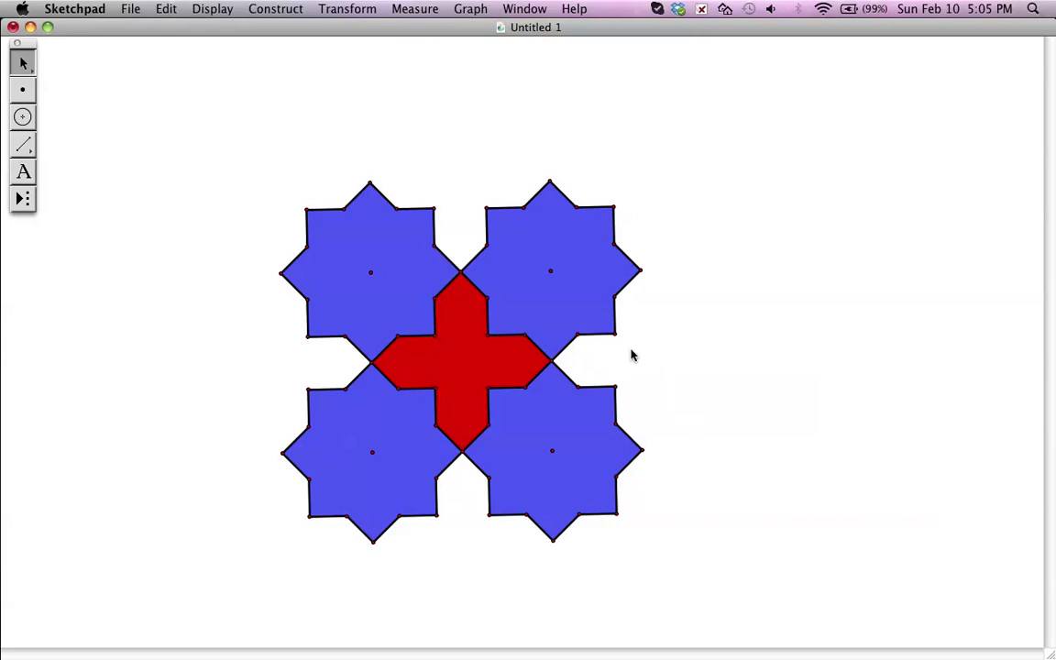
Hide the eight inner and corner points on the pattern's left side around the open gap between the two left stars.
scroll(645, 347, down, 3)
scroll(646, 346, right, 3)
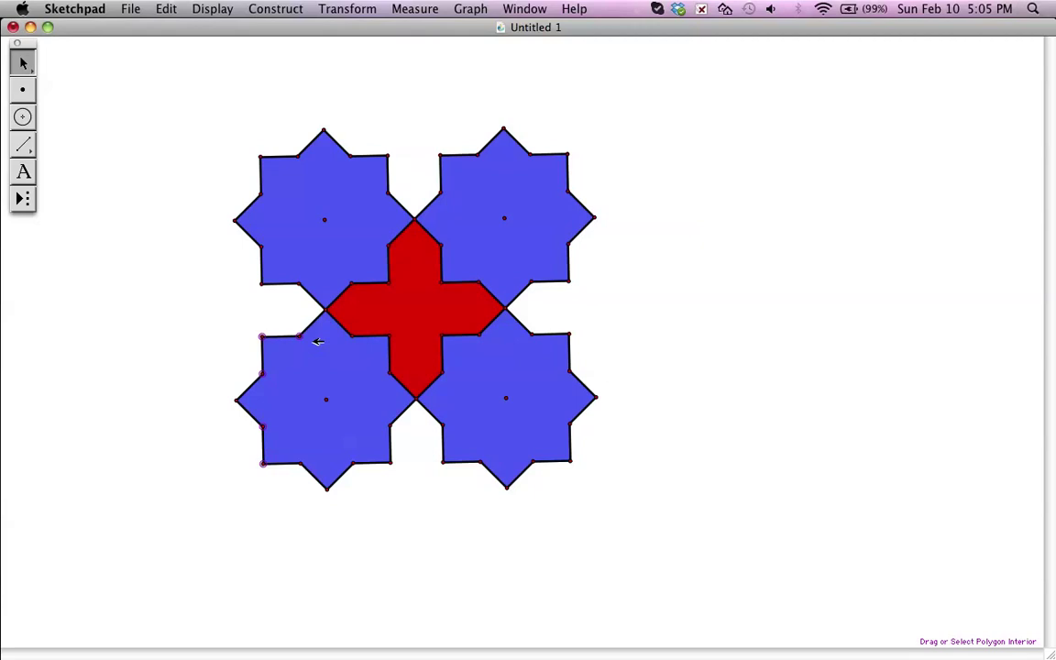
click(283, 305)
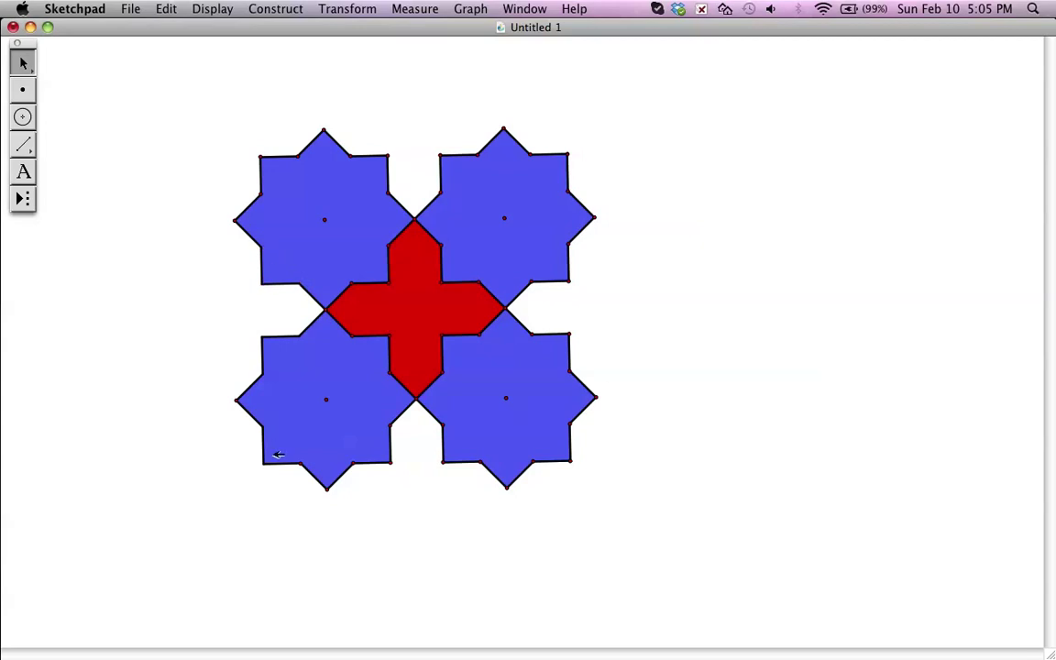
Hide the center points of all four stars, leaving the star interiors out of the selection.
click(326, 400)
click(325, 220)
click(510, 216)
click(514, 218)
click(509, 399)
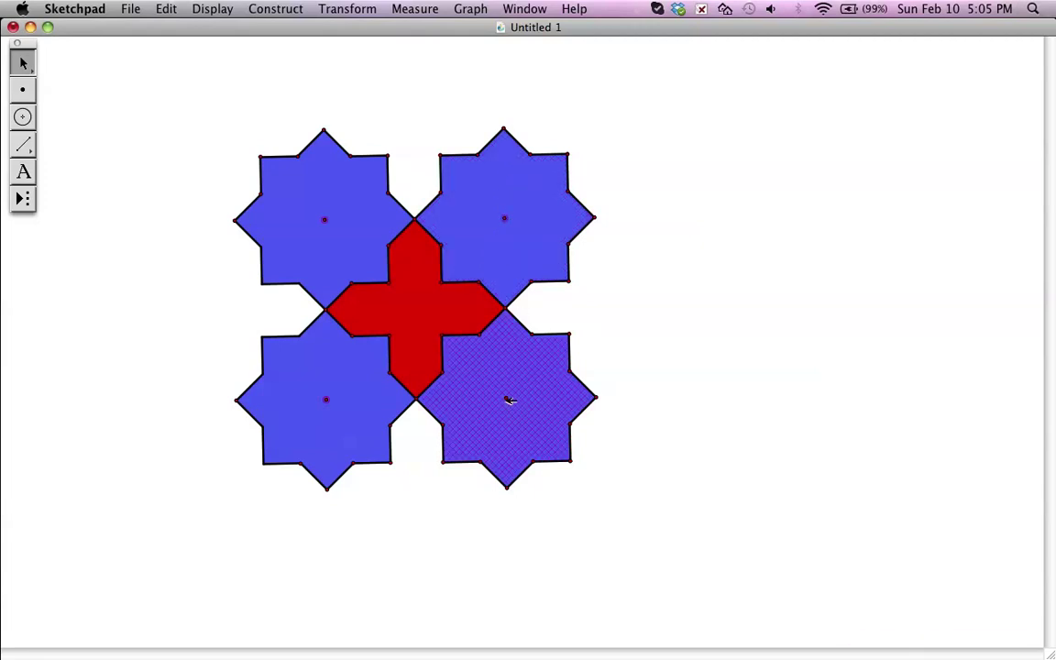
click(518, 360)
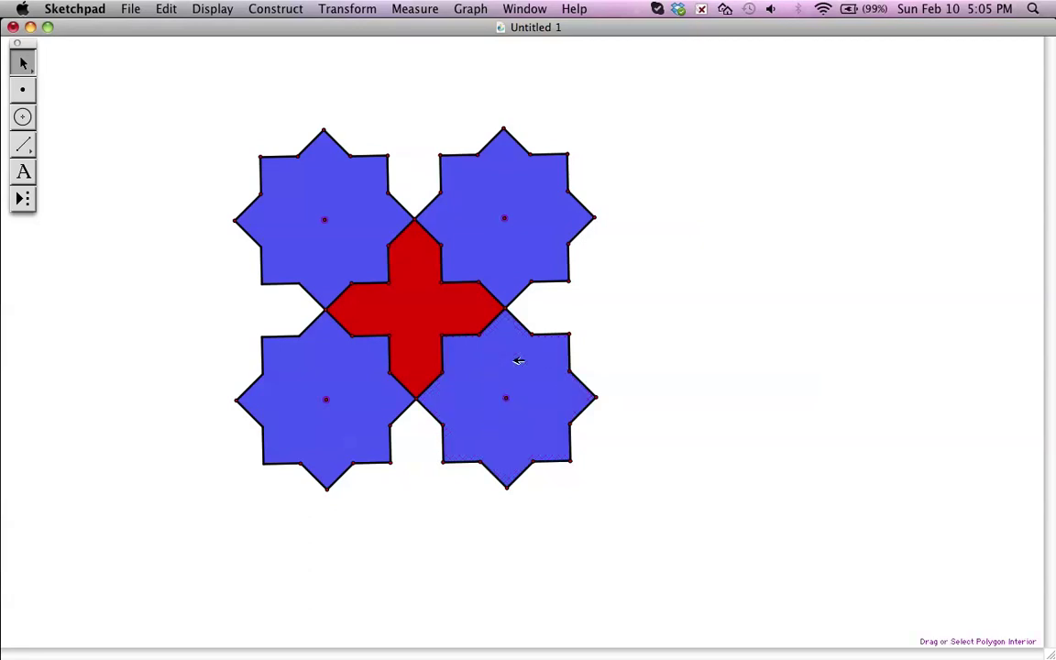
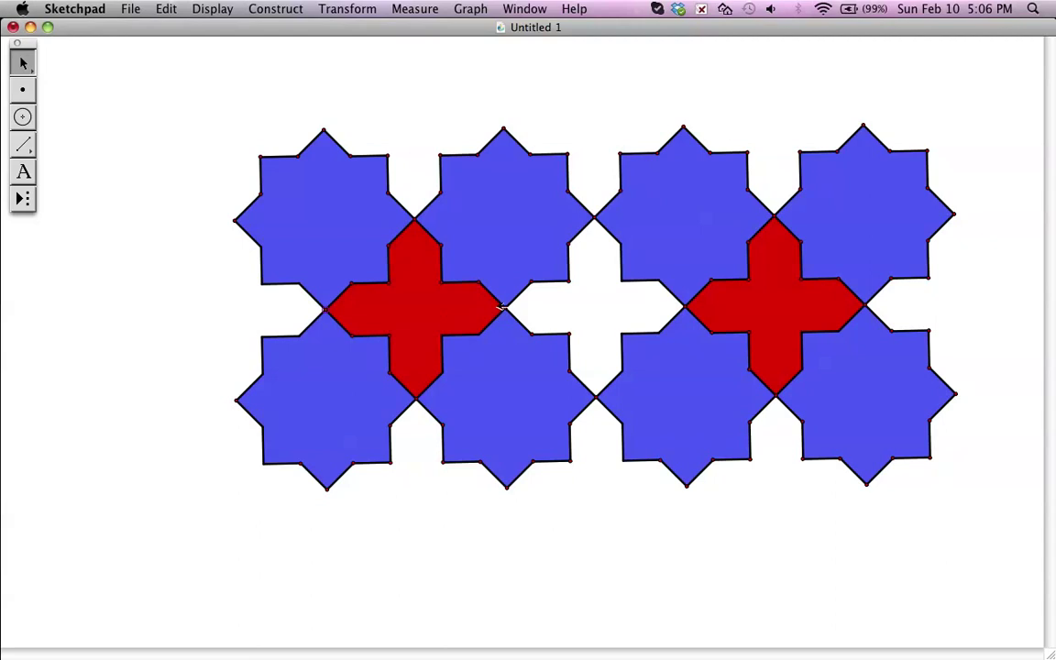
Mark the vector from the left red cross's left tip to its right tip, and deselect the points.
click(334, 11)
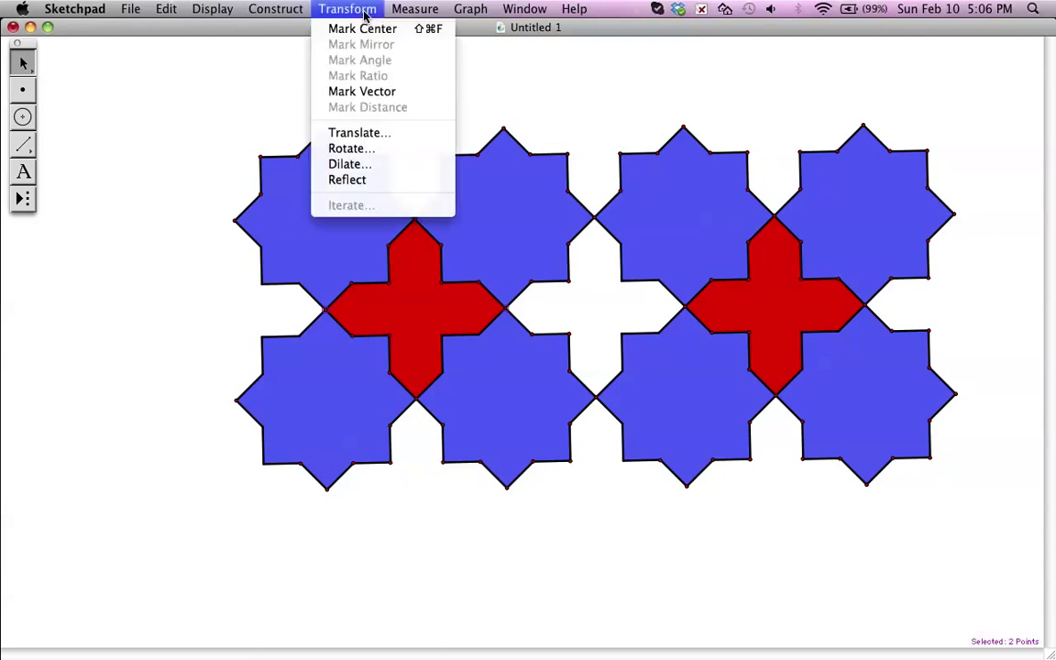
click(369, 93)
click(396, 78)
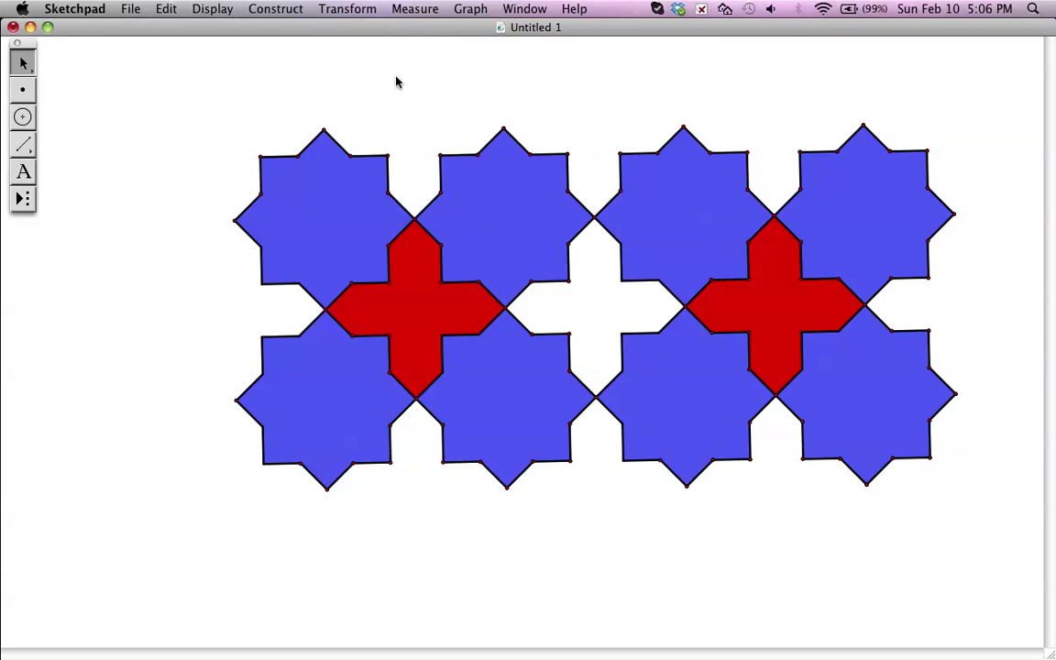
Translate the left red cross interior by the marked horizontal vector into the empty middle gap, and deselect it.
click(424, 312)
click(362, 11)
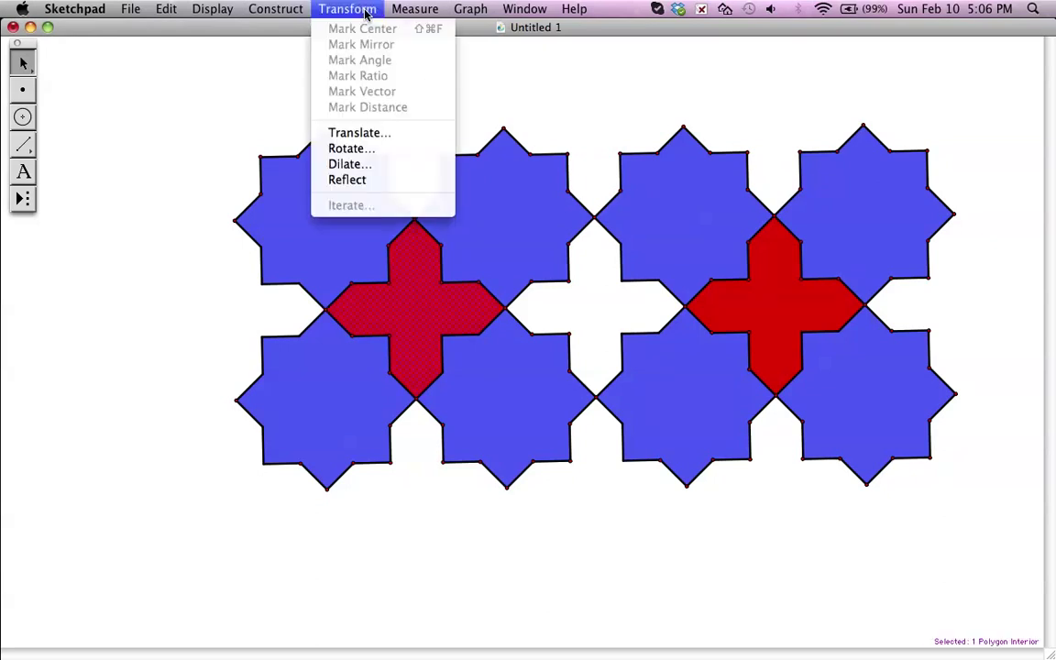
click(370, 134)
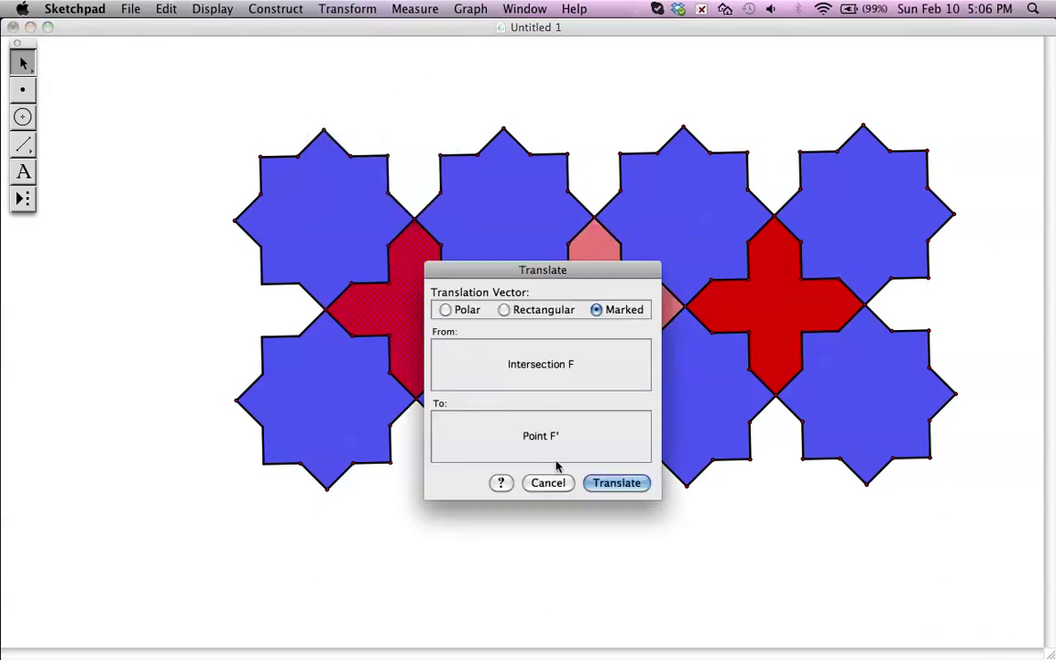
click(600, 483)
click(629, 96)
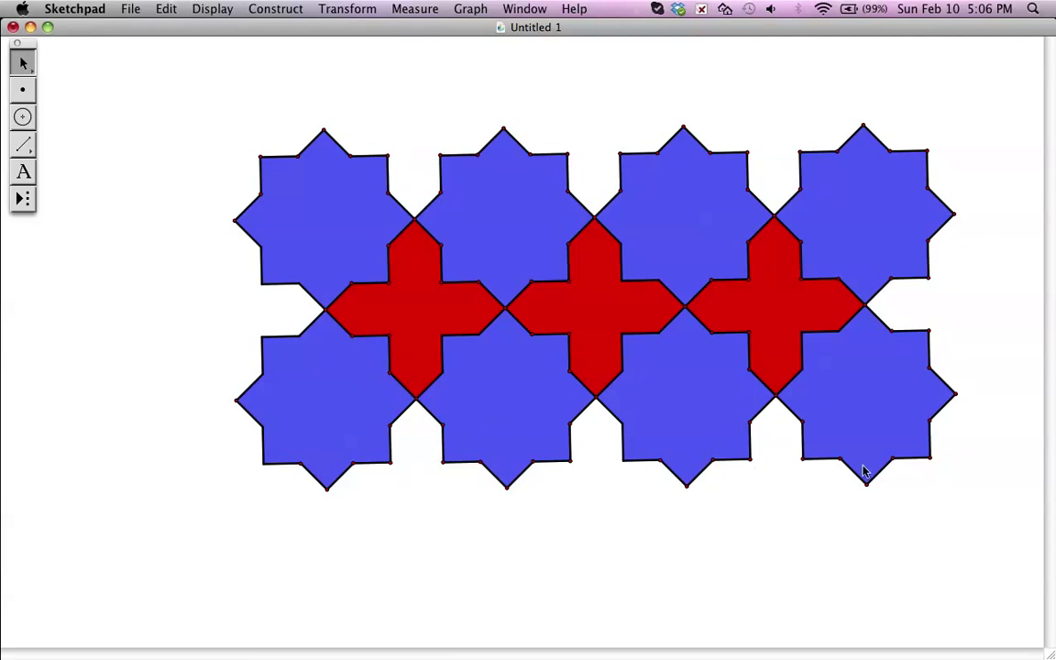
Mark the vector from the top-left star's top tip to the bottom-left star's bottom tip.
scroll(1016, 450, down, 5)
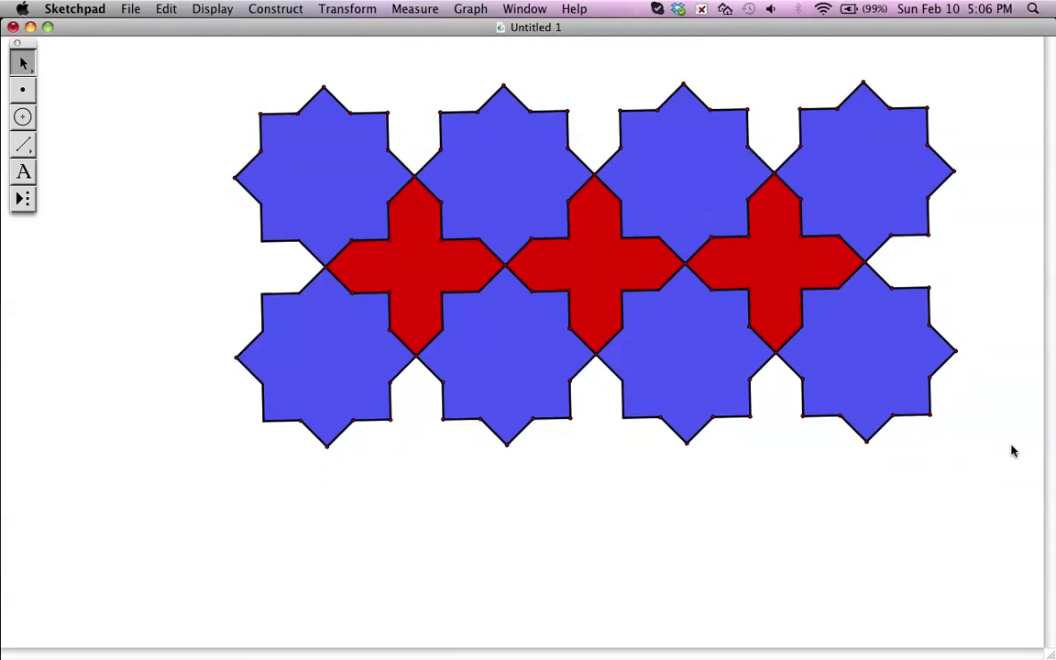
scroll(1012, 450, down, 1)
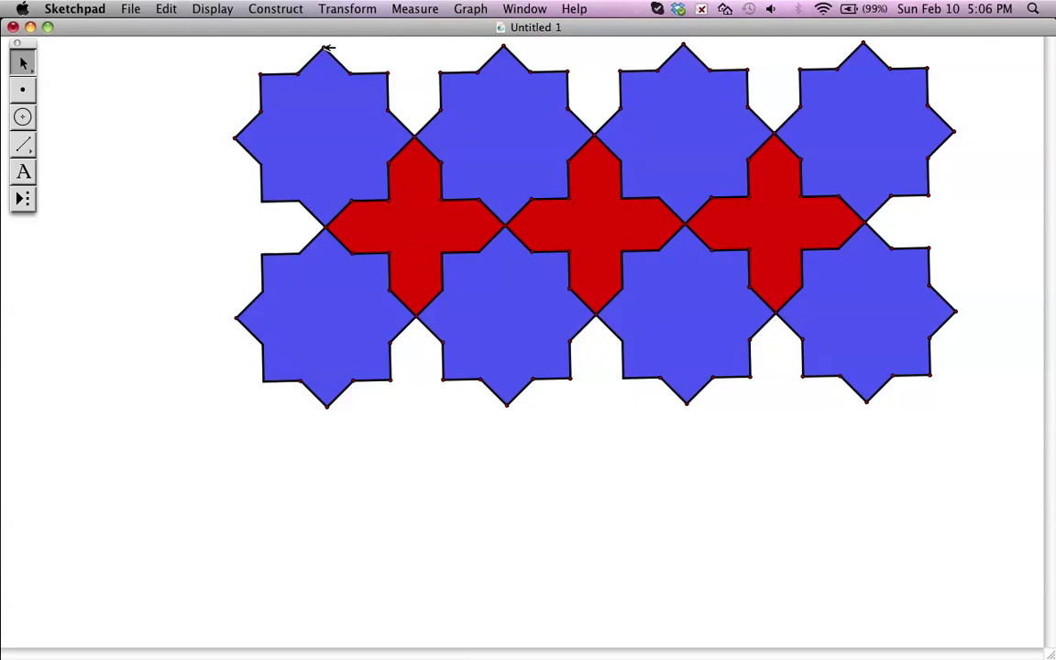
shift+click(327, 405)
click(348, 9)
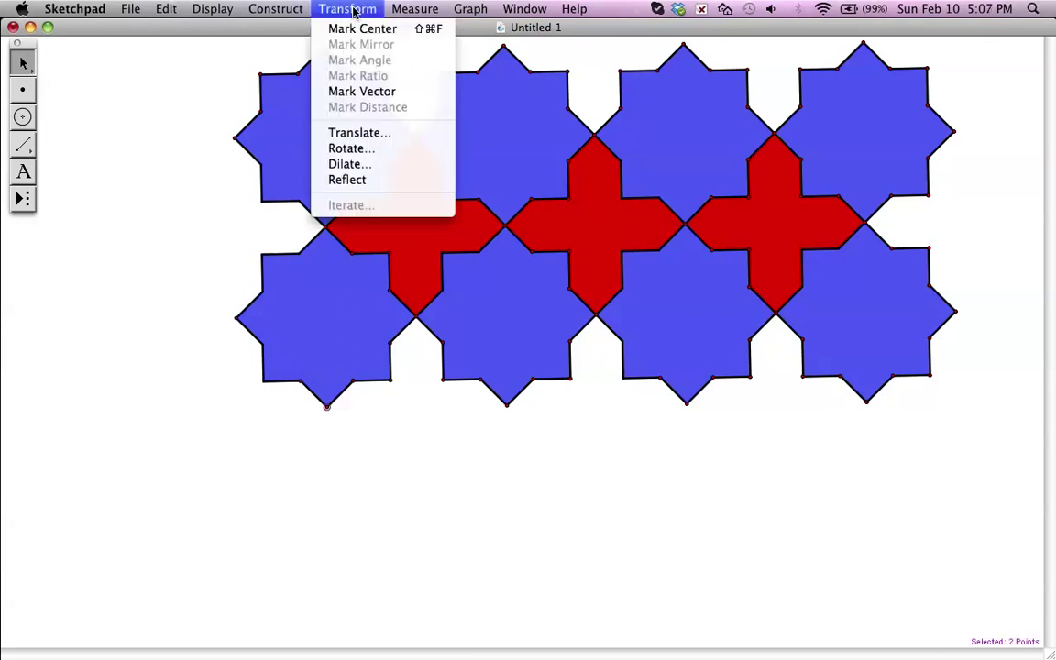
click(363, 91)
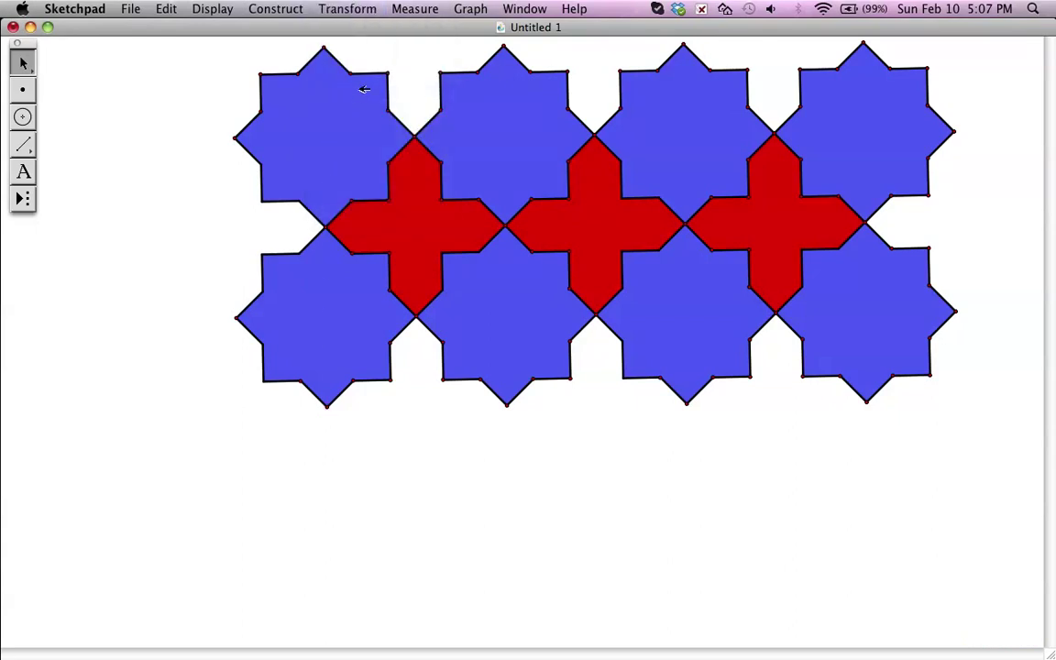
Translate the entire two-row pattern downward by the marked vertical vector, and deselect the copy.
key(super+a)
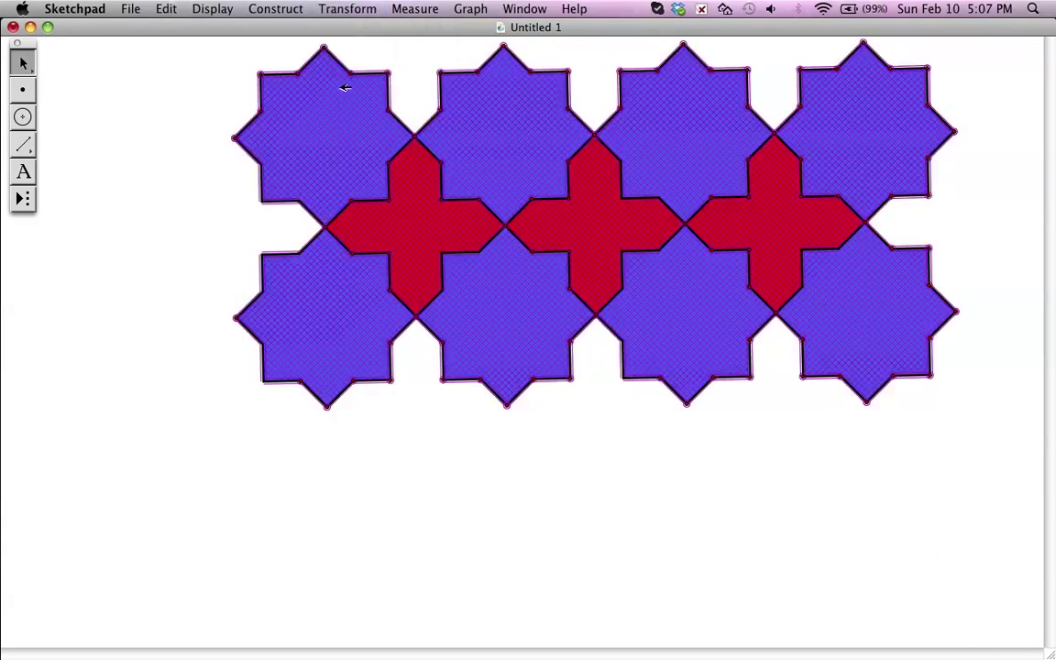
click(378, 11)
click(363, 133)
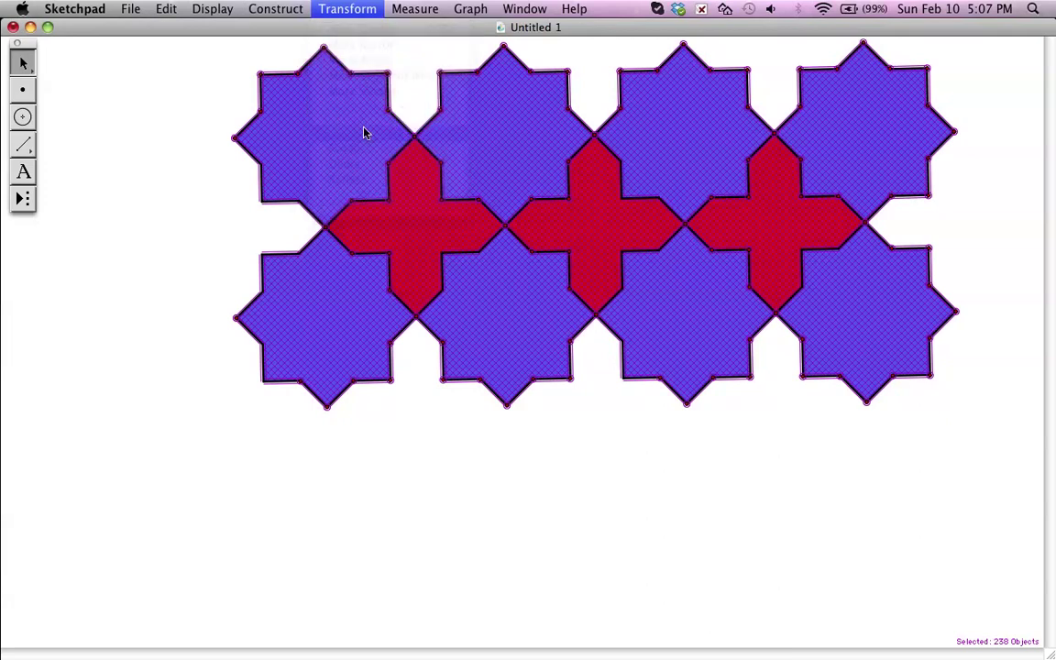
click(605, 482)
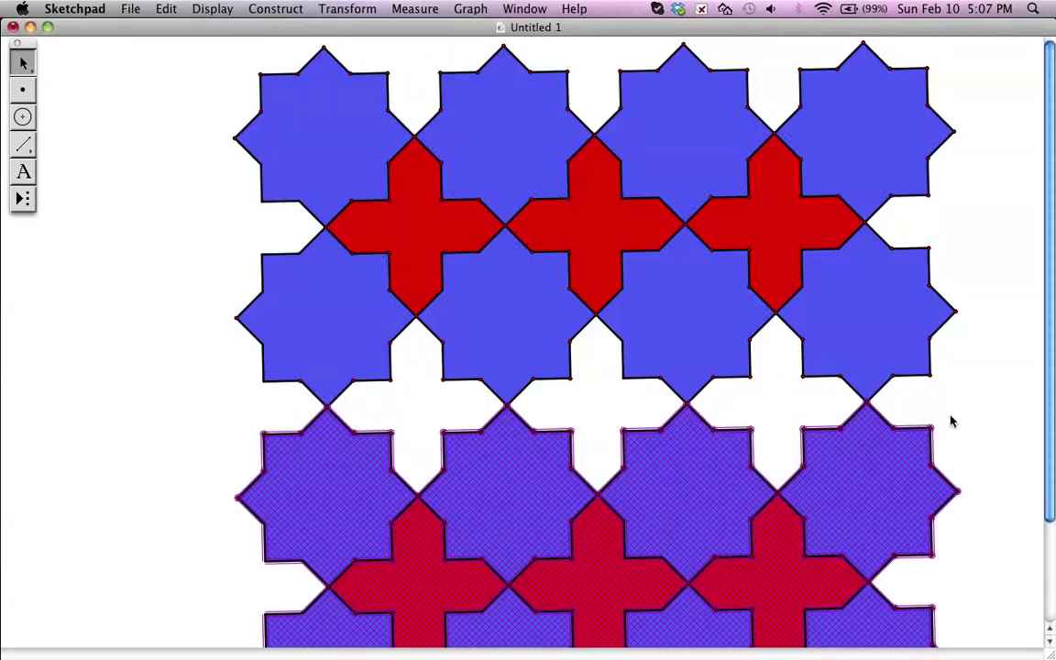
click(988, 408)
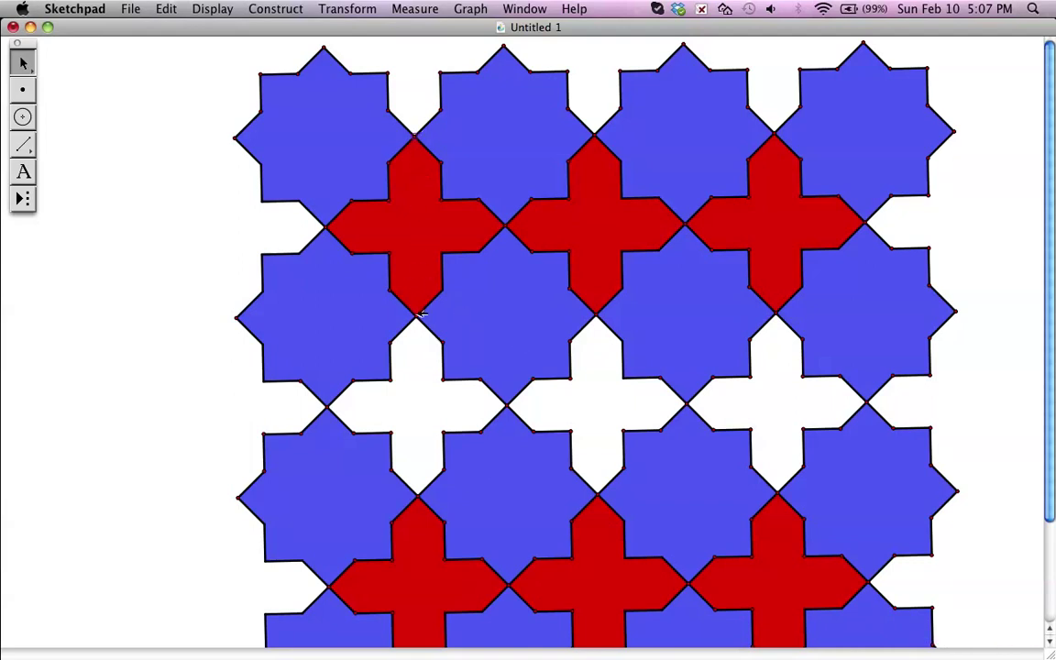
Mark the vector from the upper-left red cross's top tip to its bottom tip, and translate the three top-row red crosses by it.
click(345, 10)
click(366, 92)
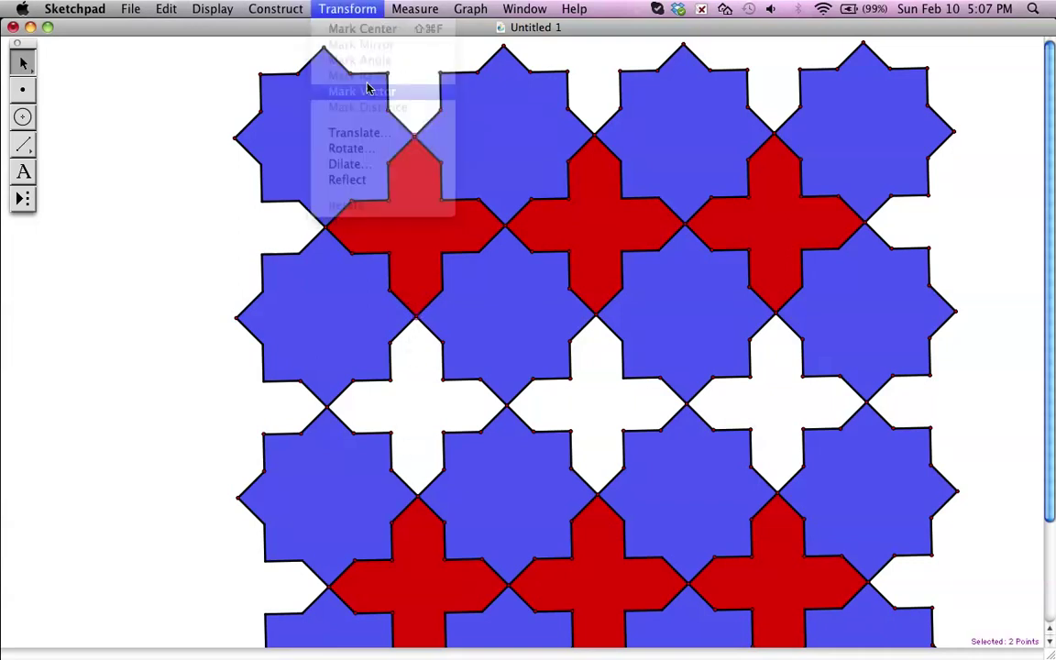
click(429, 228)
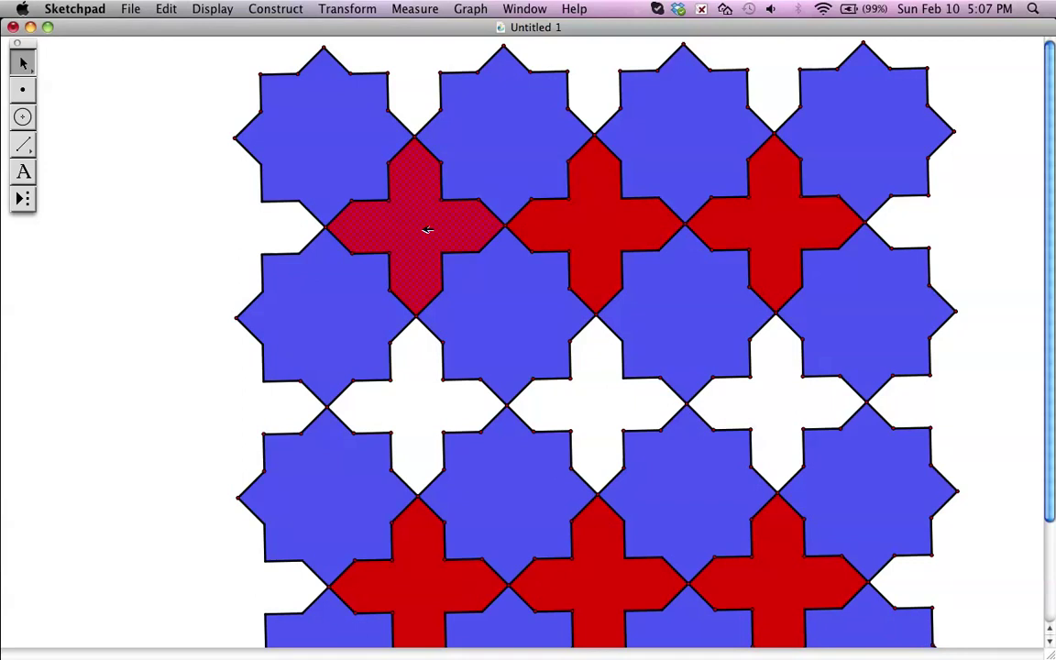
click(625, 228)
click(779, 230)
click(348, 11)
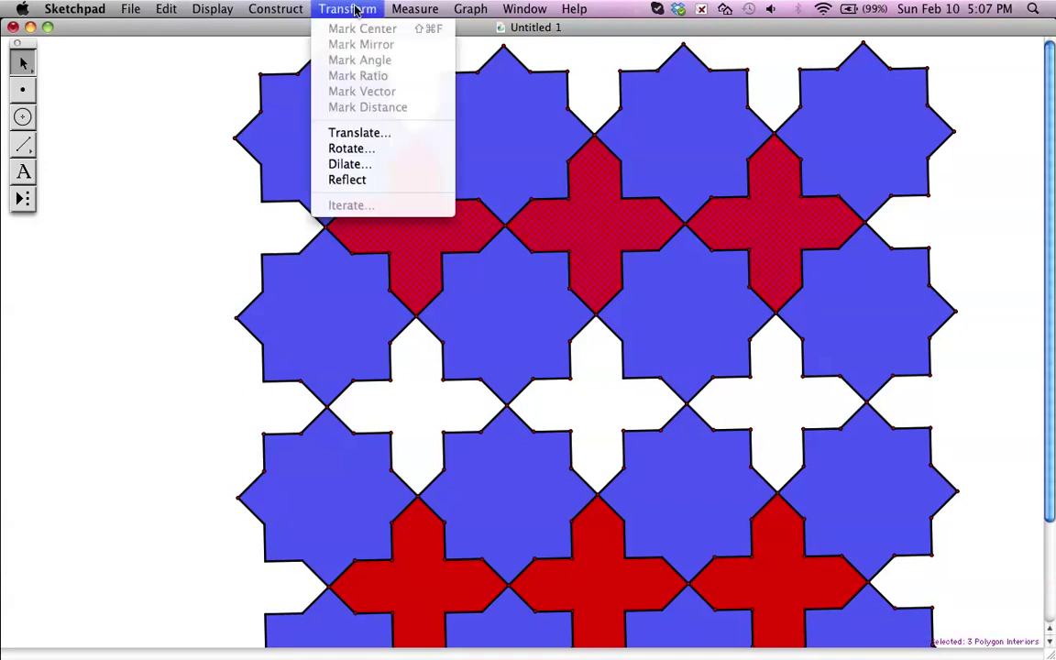
click(363, 135)
click(596, 481)
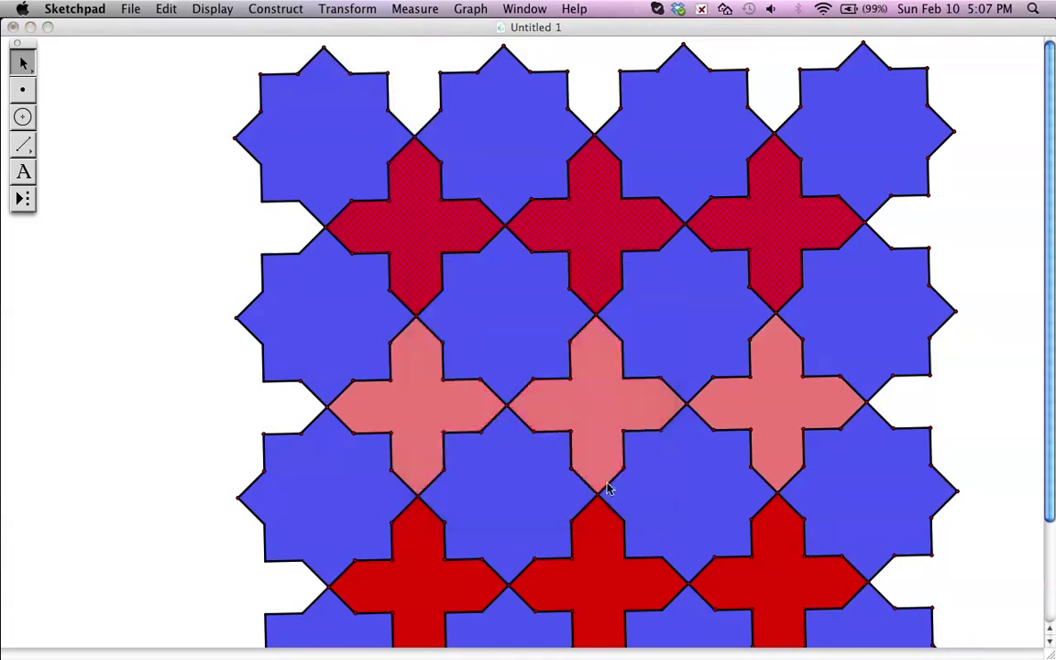
click(1034, 416)
scroll(1001, 415, down, 3)
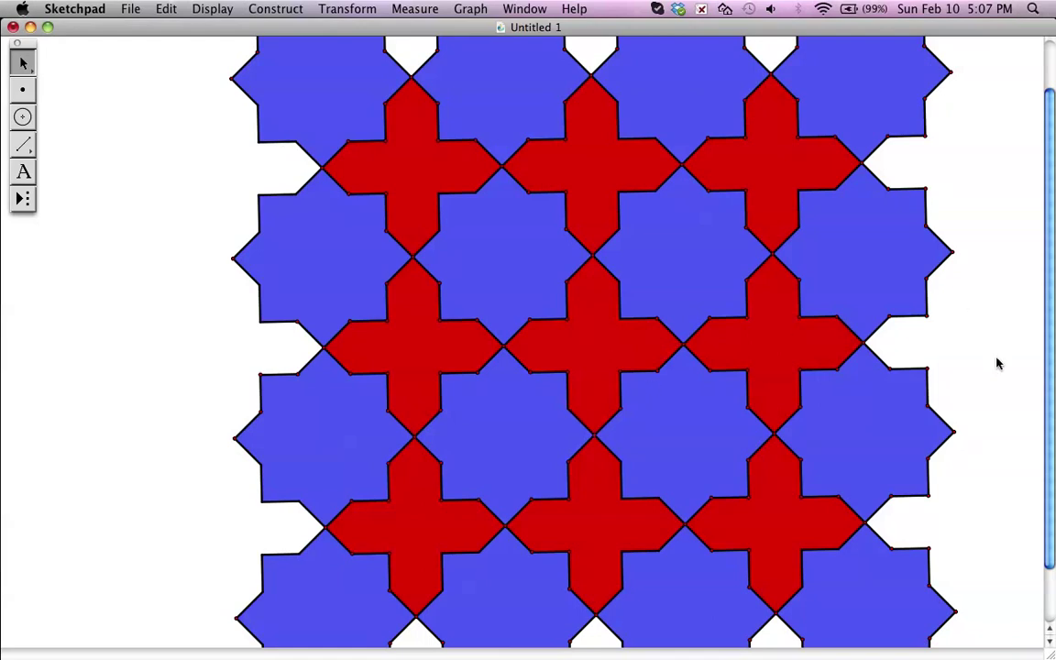
scroll(997, 363, up, 3)
scroll(997, 363, up, 1)
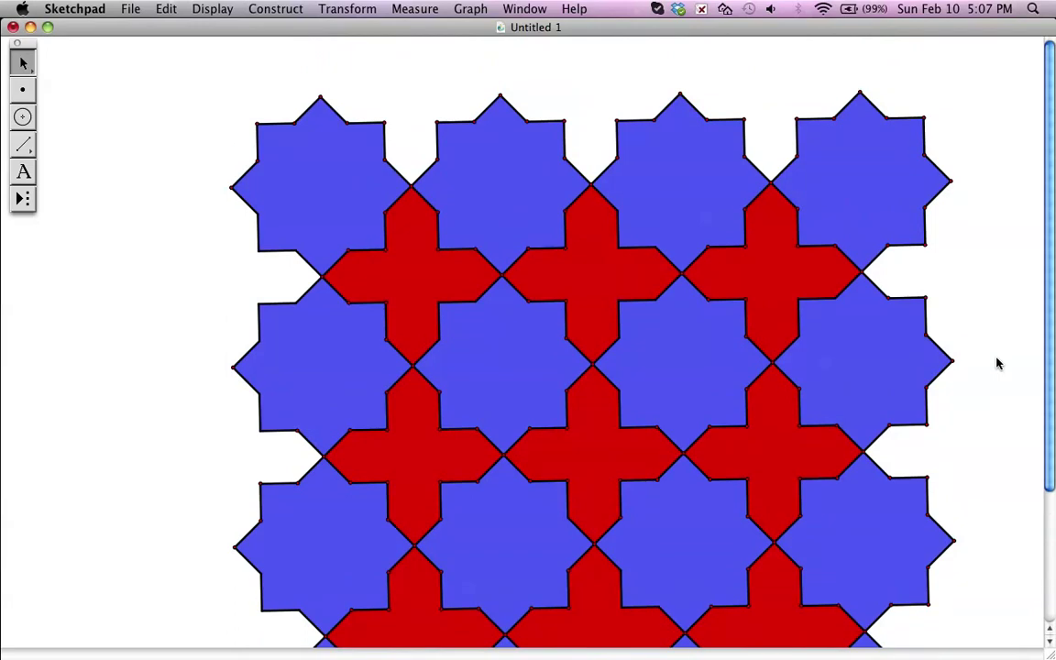